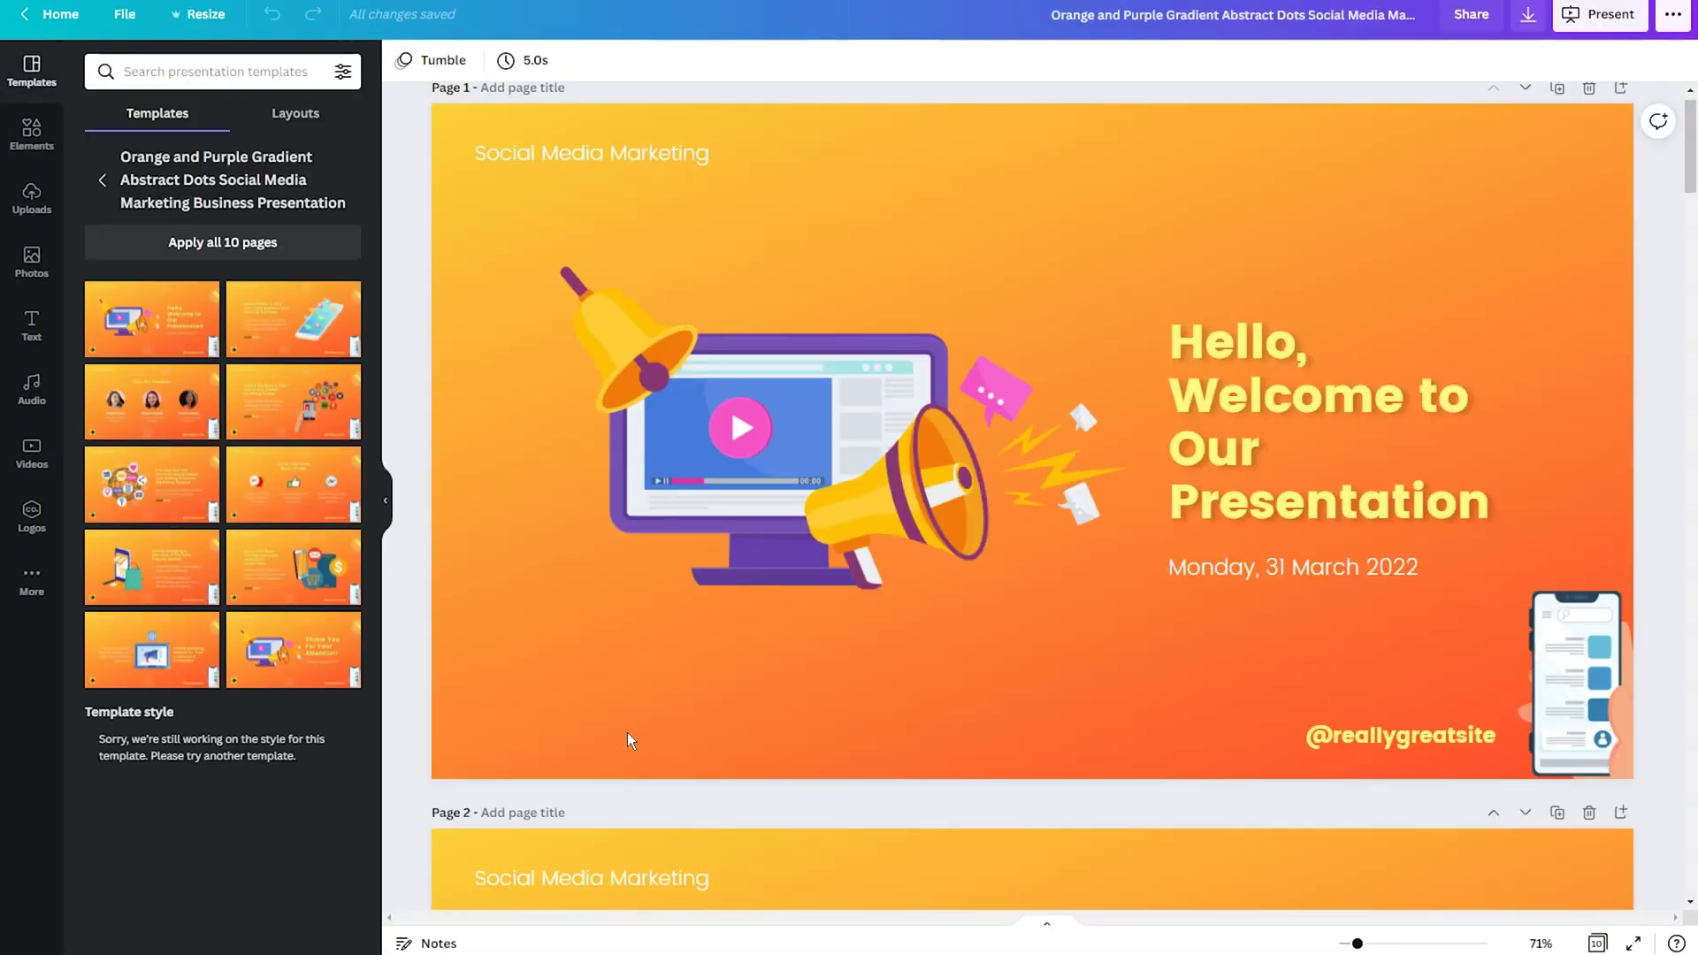
# Step: Scroll to Page 5 and delete its globe-and-social-icons illustration, keeping the text
pyautogui.scroll(-8, 628, 732)
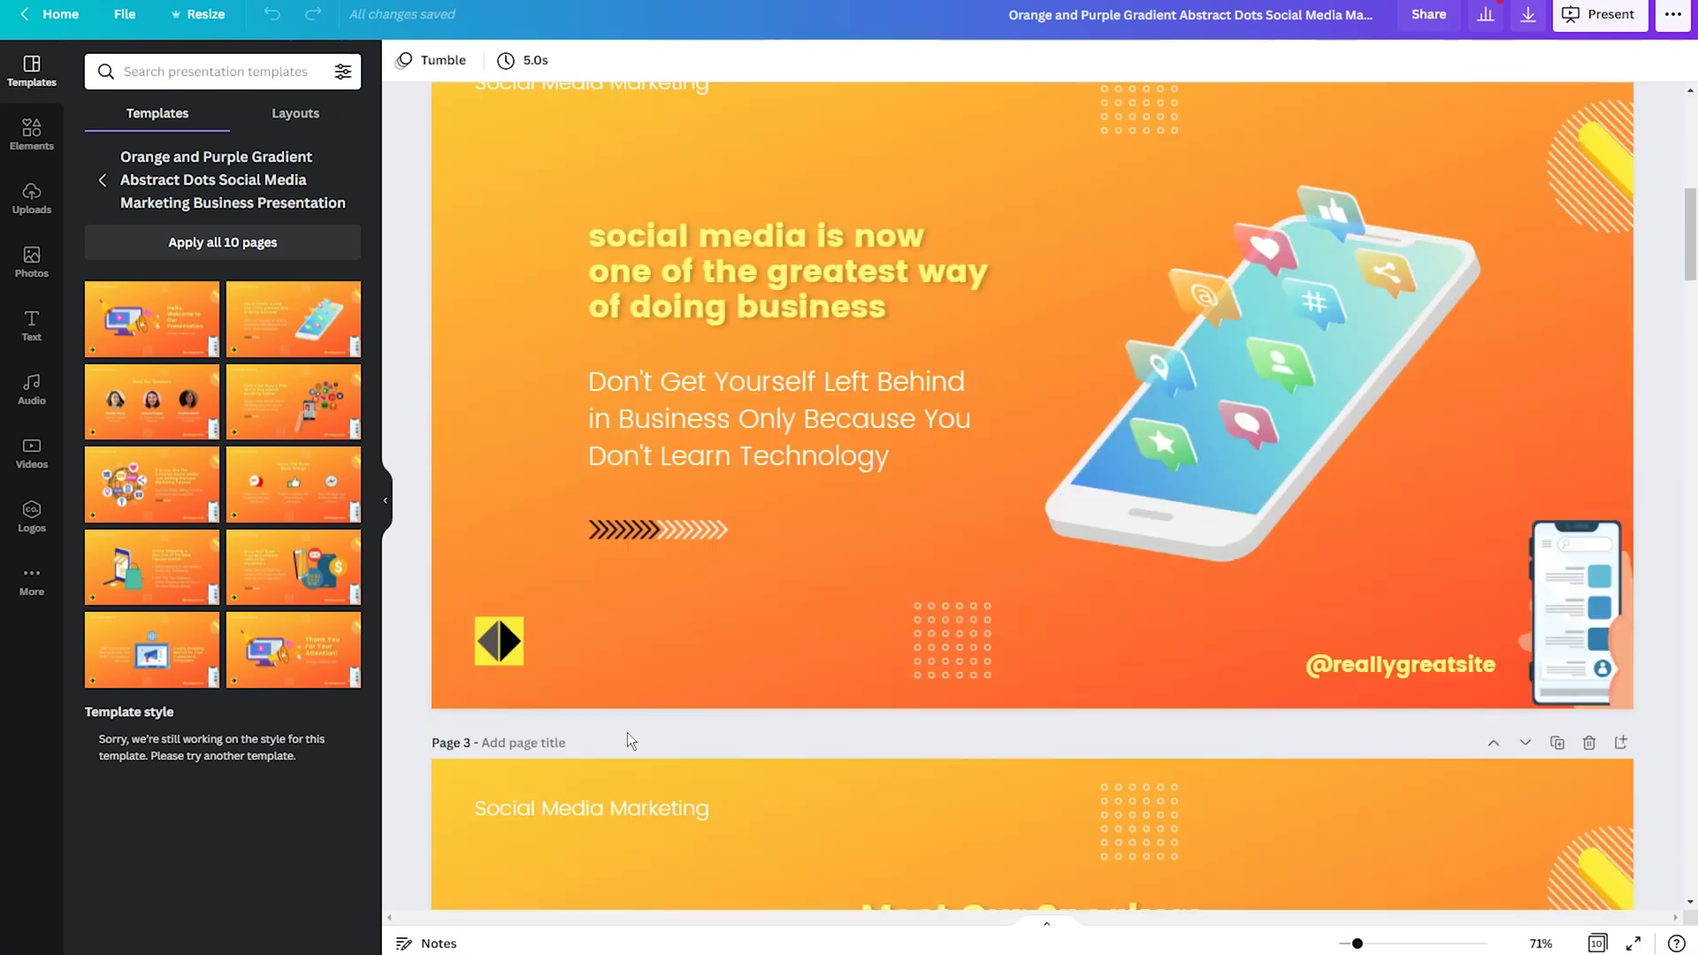
pyautogui.scroll(-15, 628, 734)
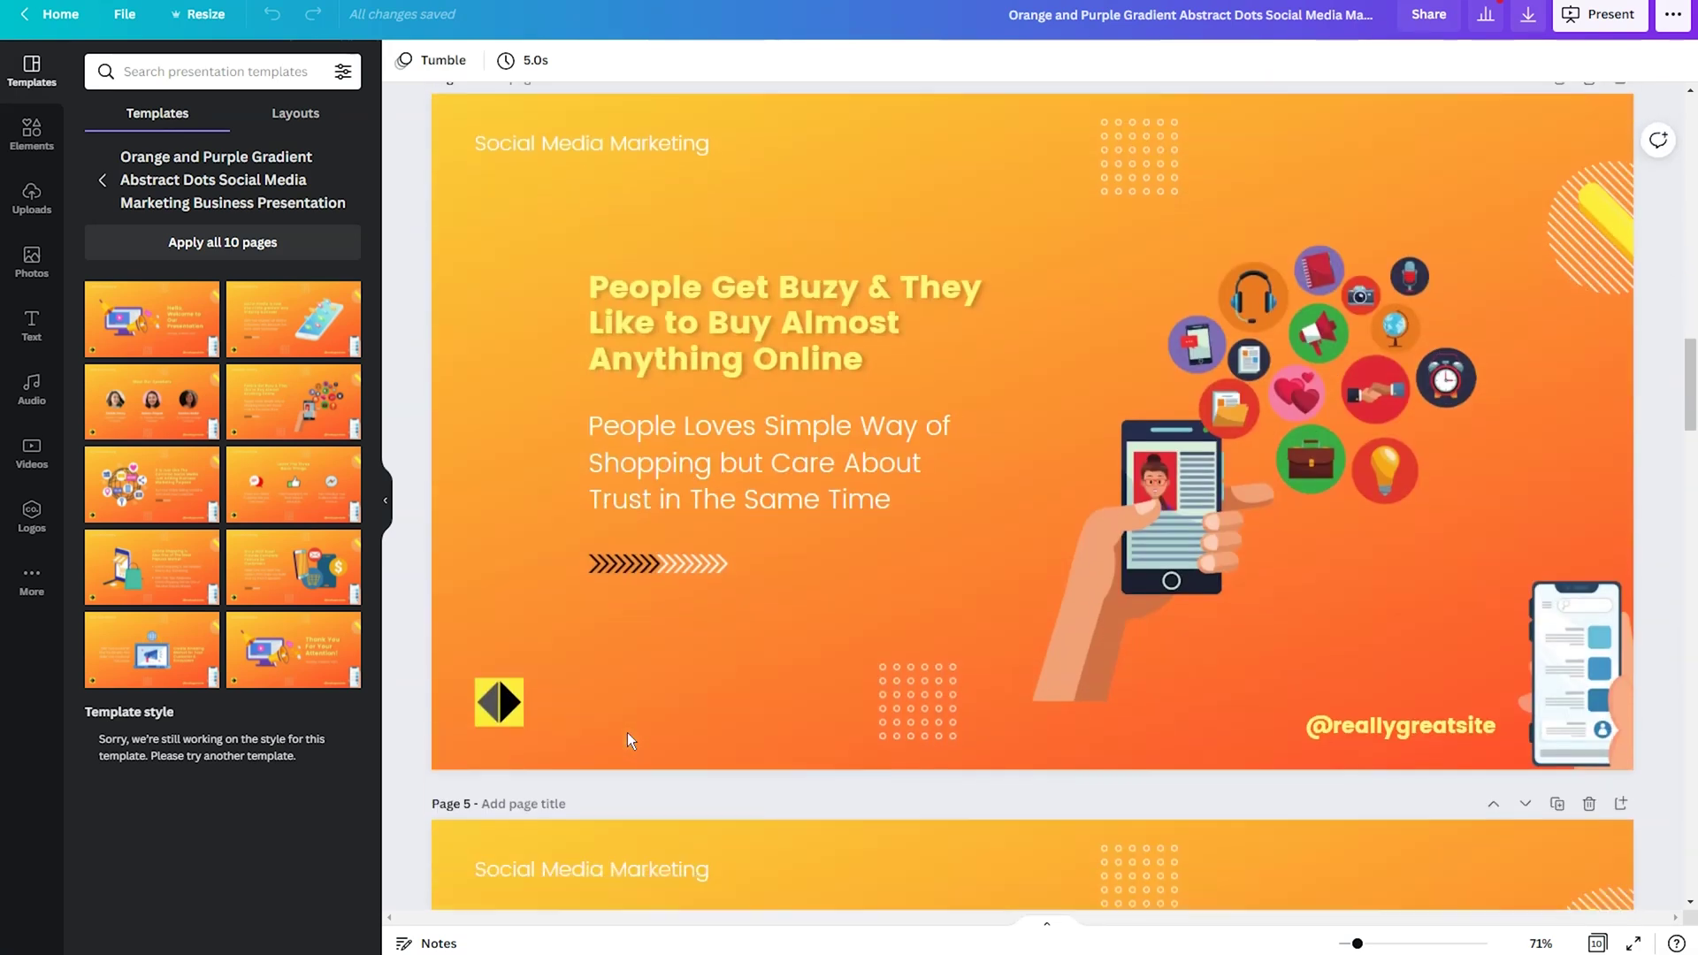
pyautogui.scroll(-12, 630, 739)
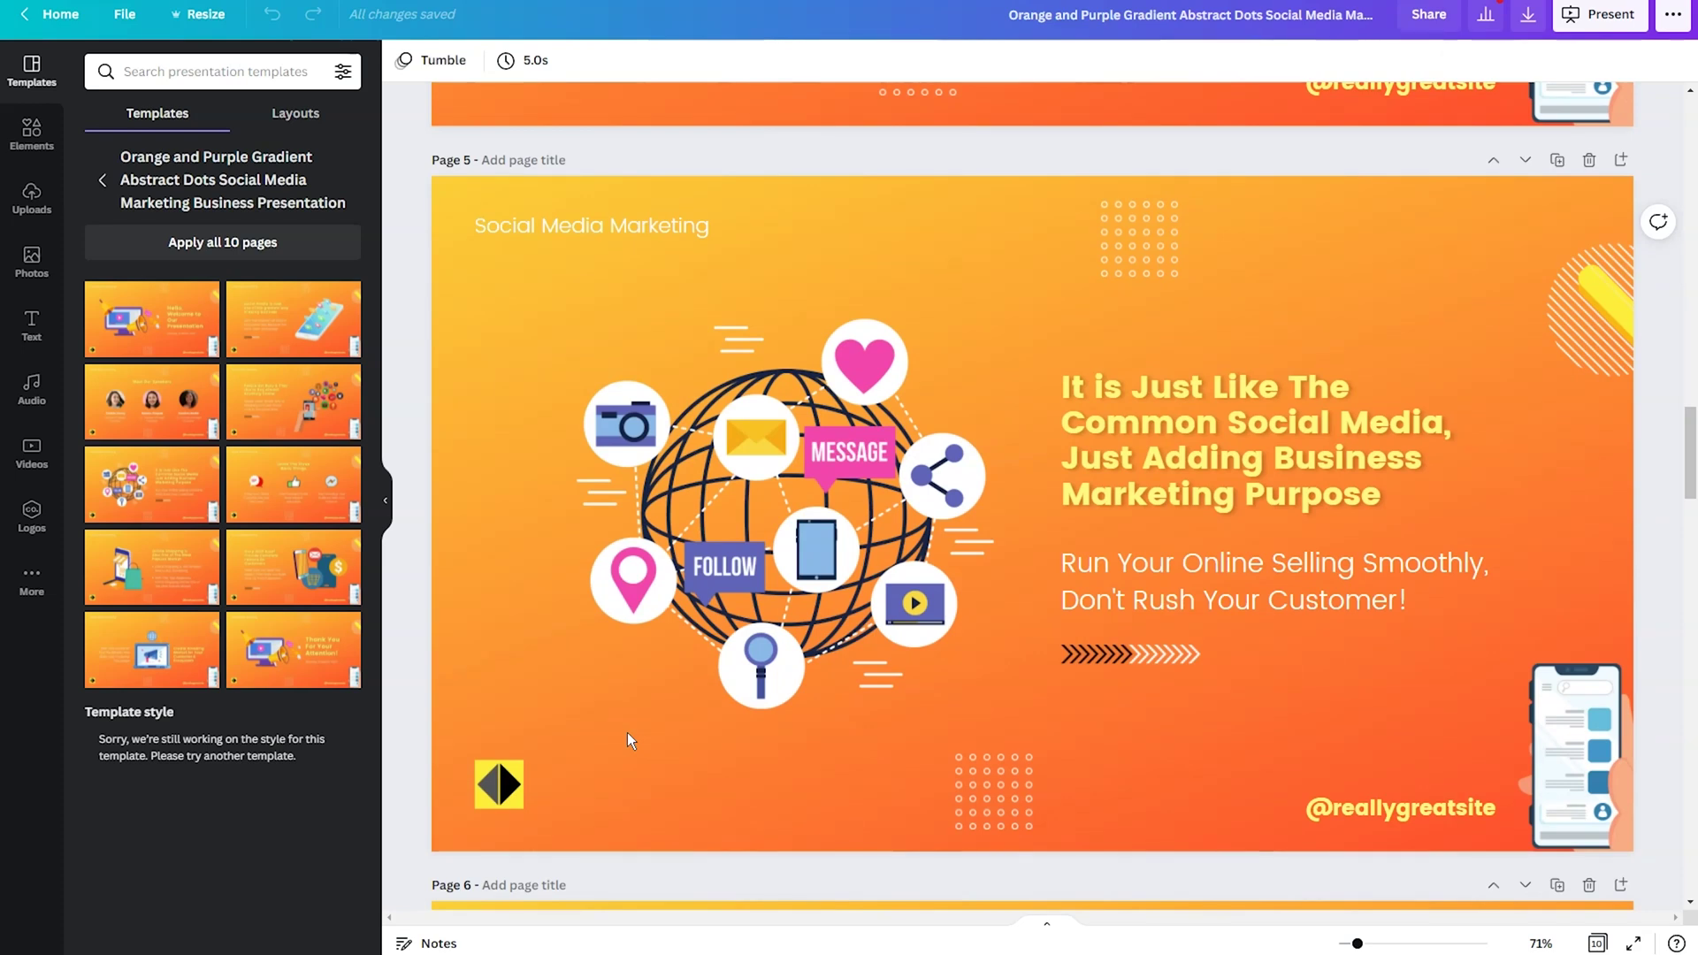
pyautogui.click(749, 478)
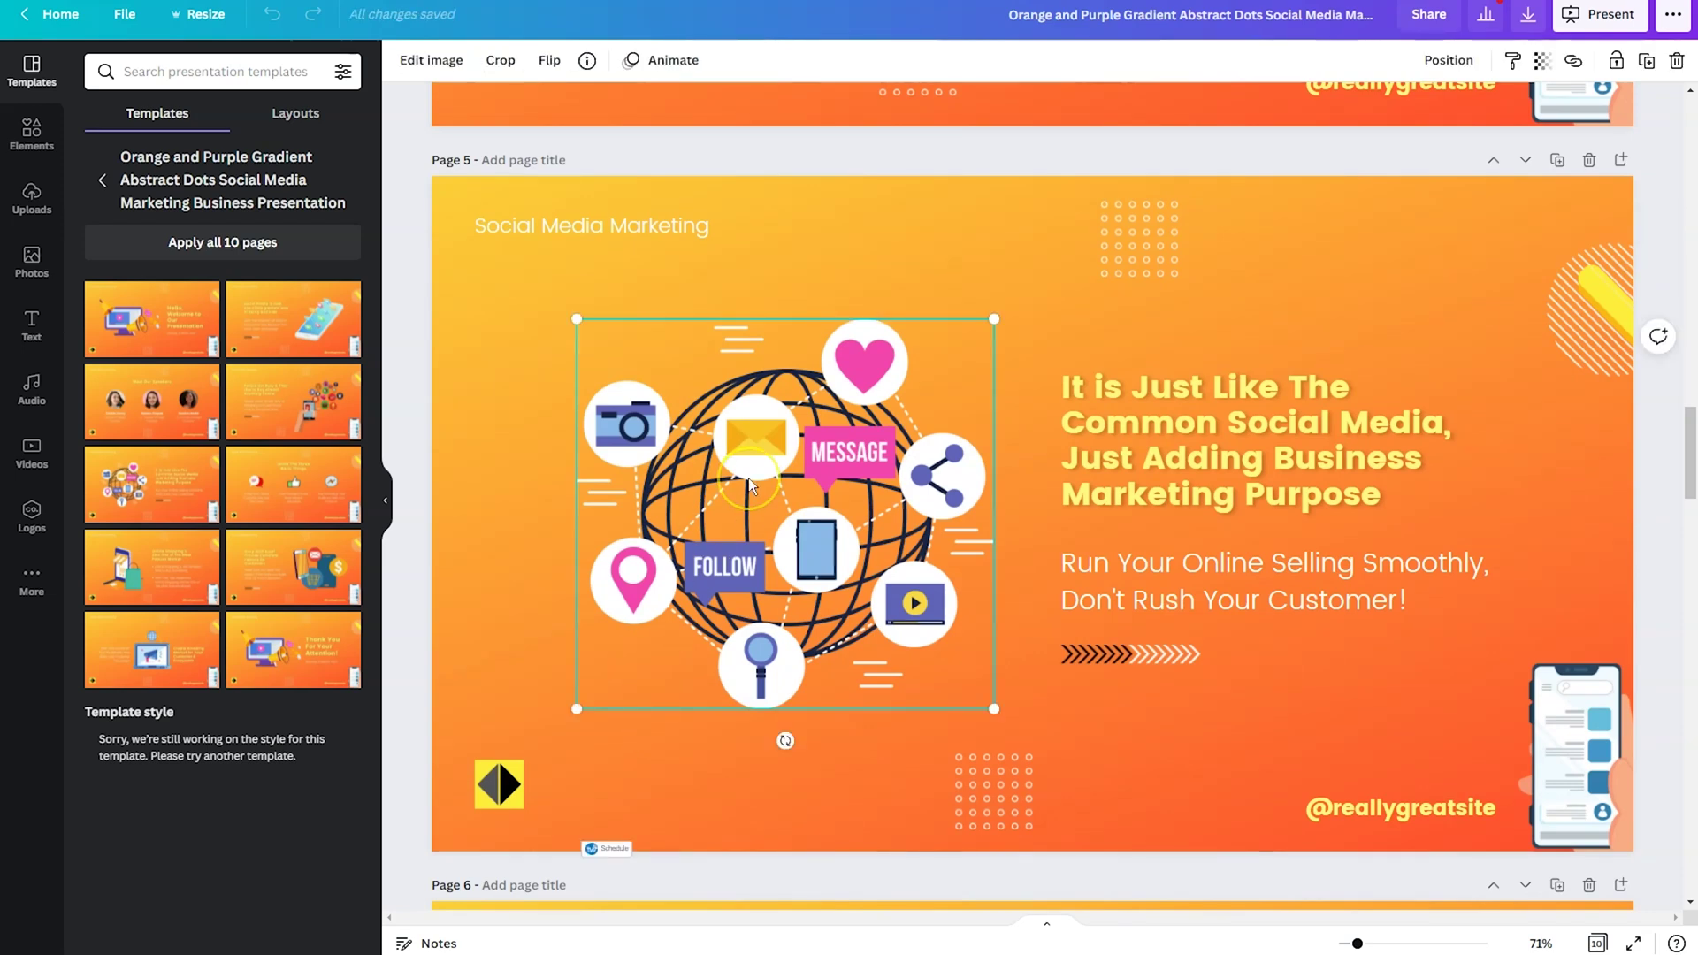
pyautogui.press('Delete')
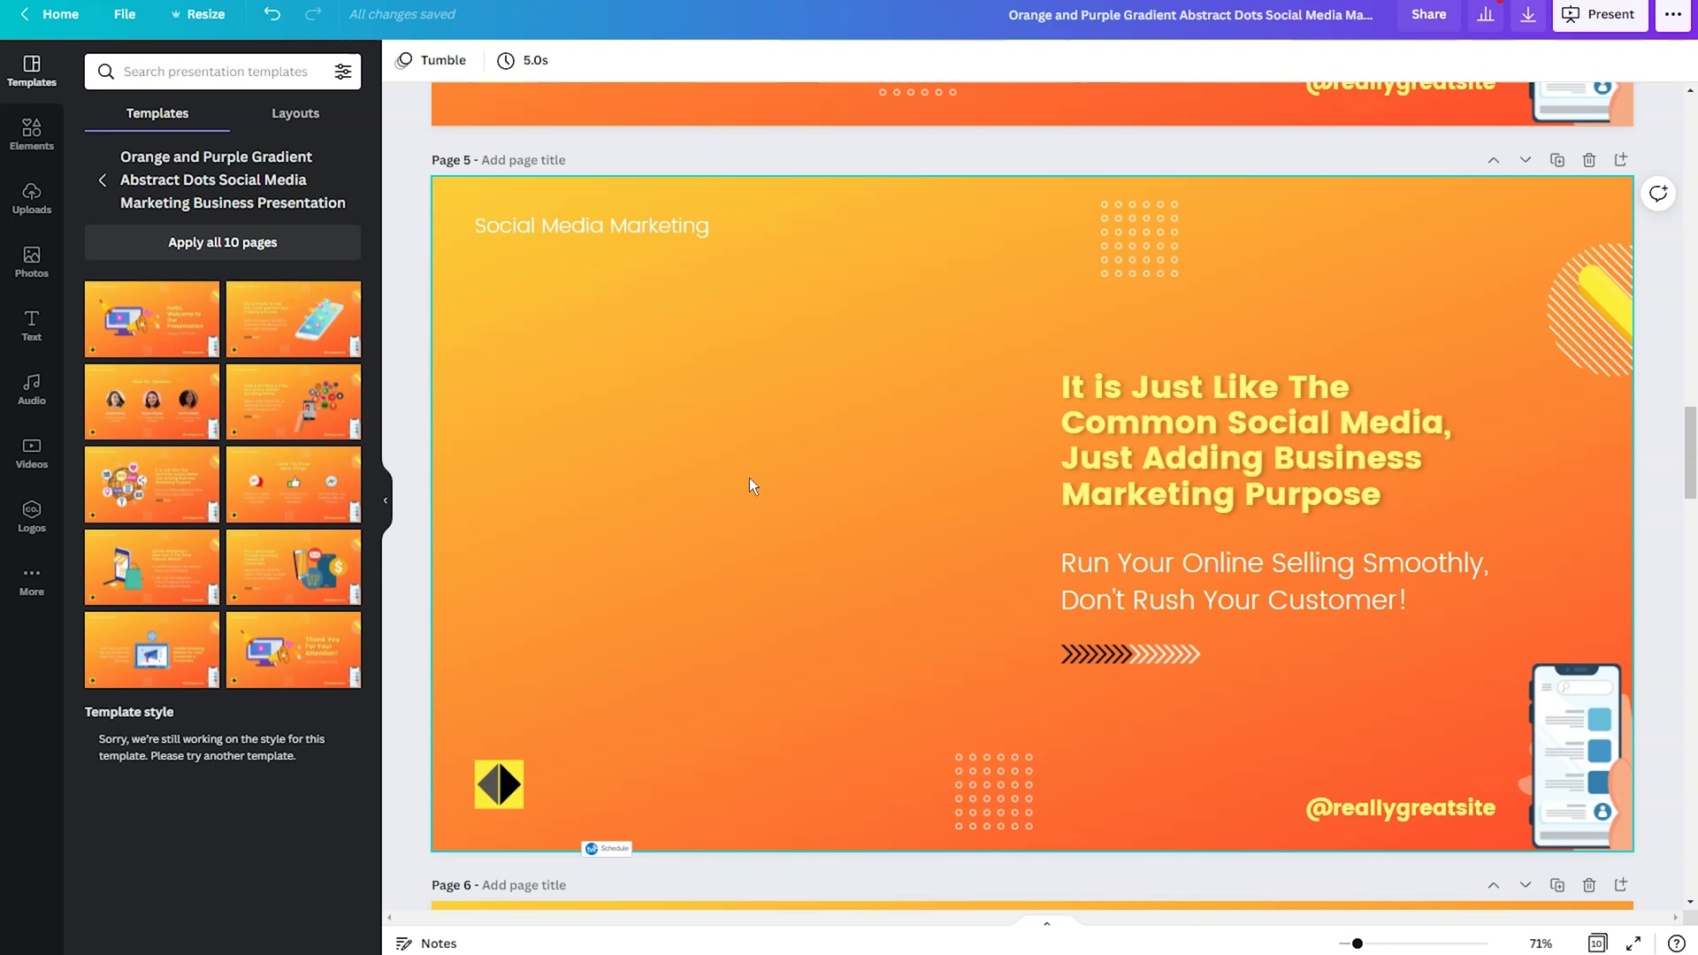
# Step: Open Elements, show all table styles and insert the table with a dark header row
pyautogui.click(13, 148)
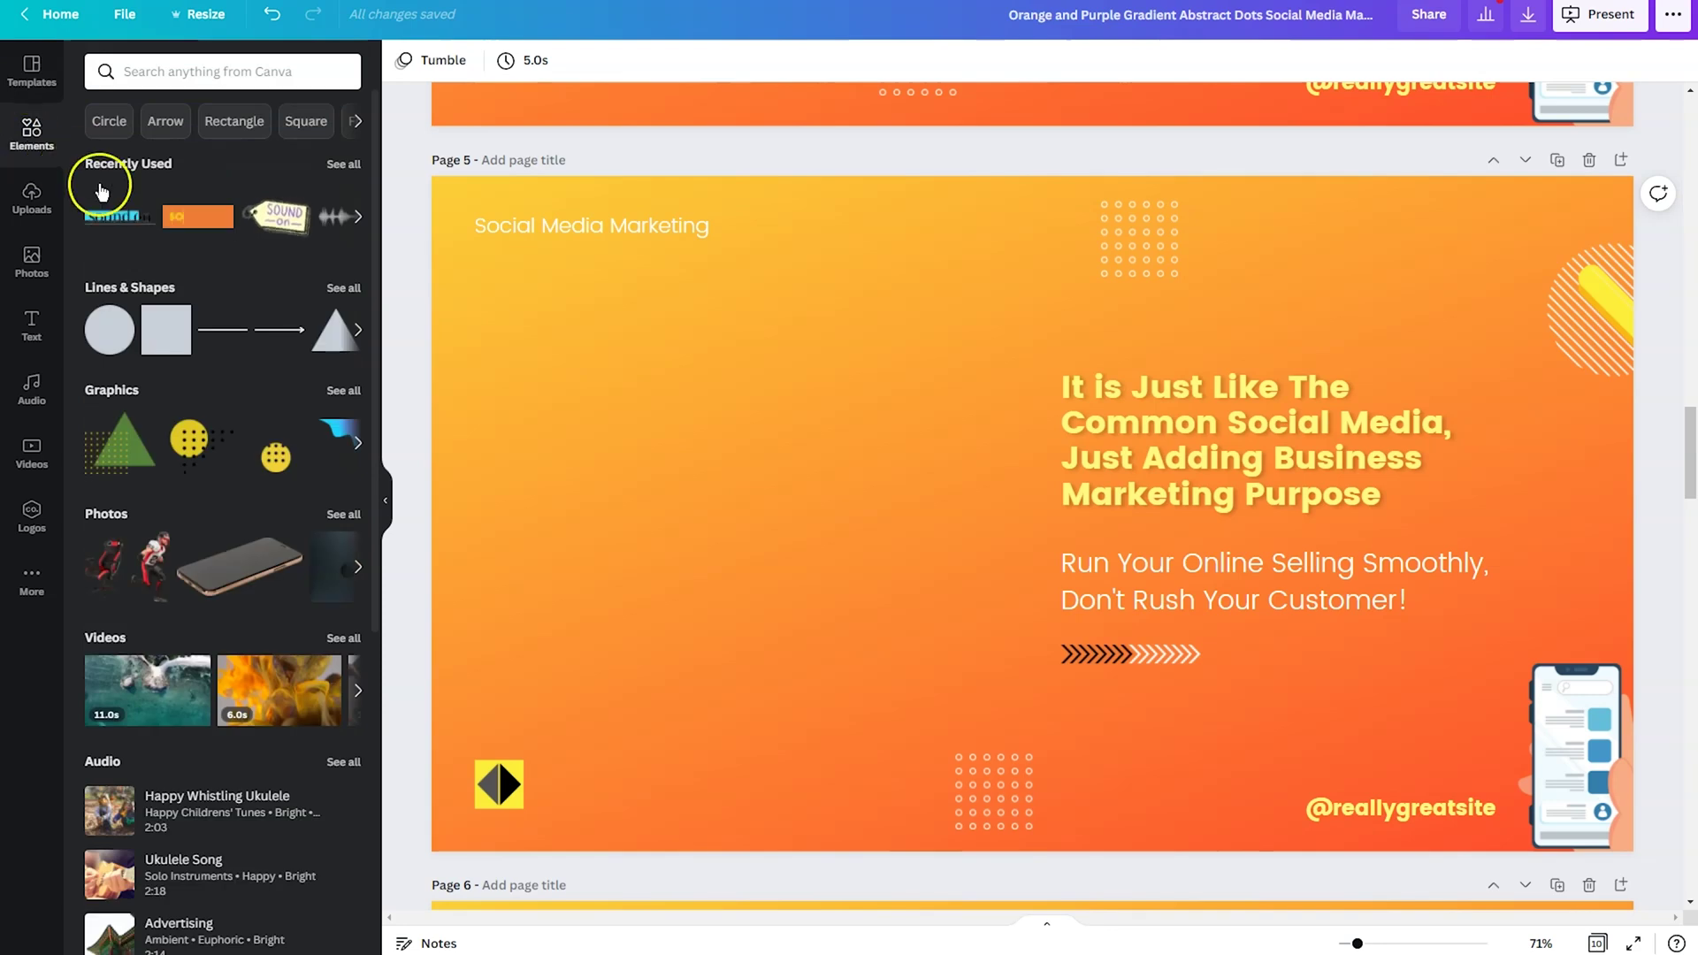
pyautogui.scroll(-6, 174, 299)
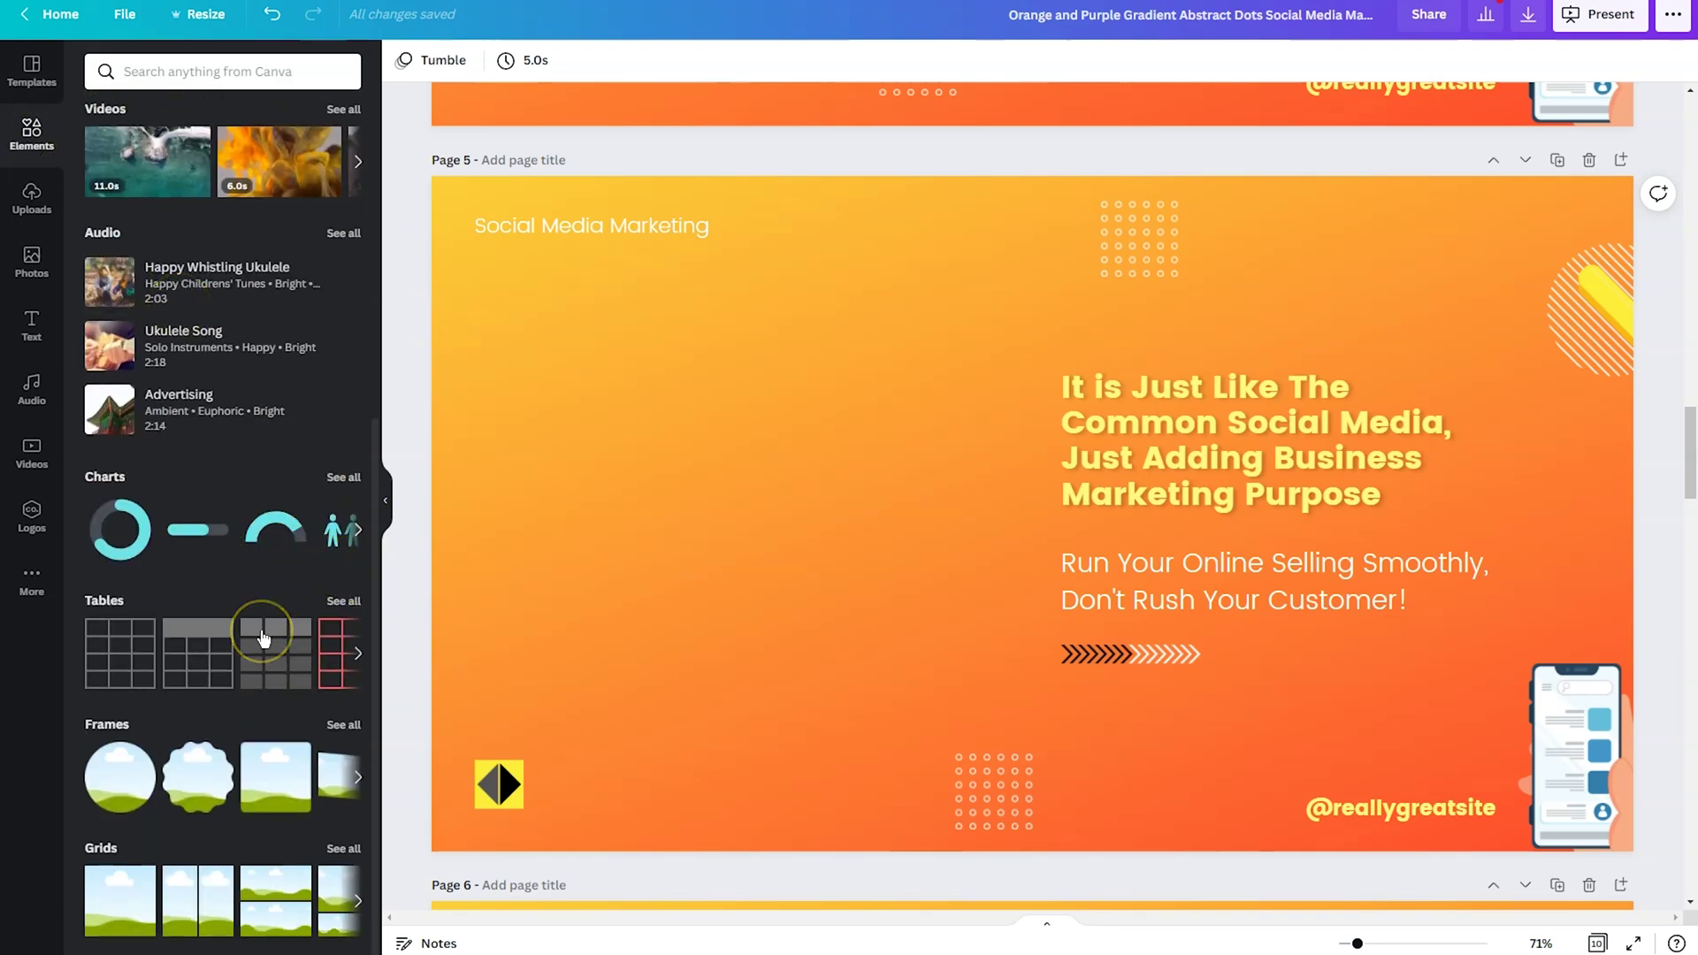
pyautogui.click(336, 603)
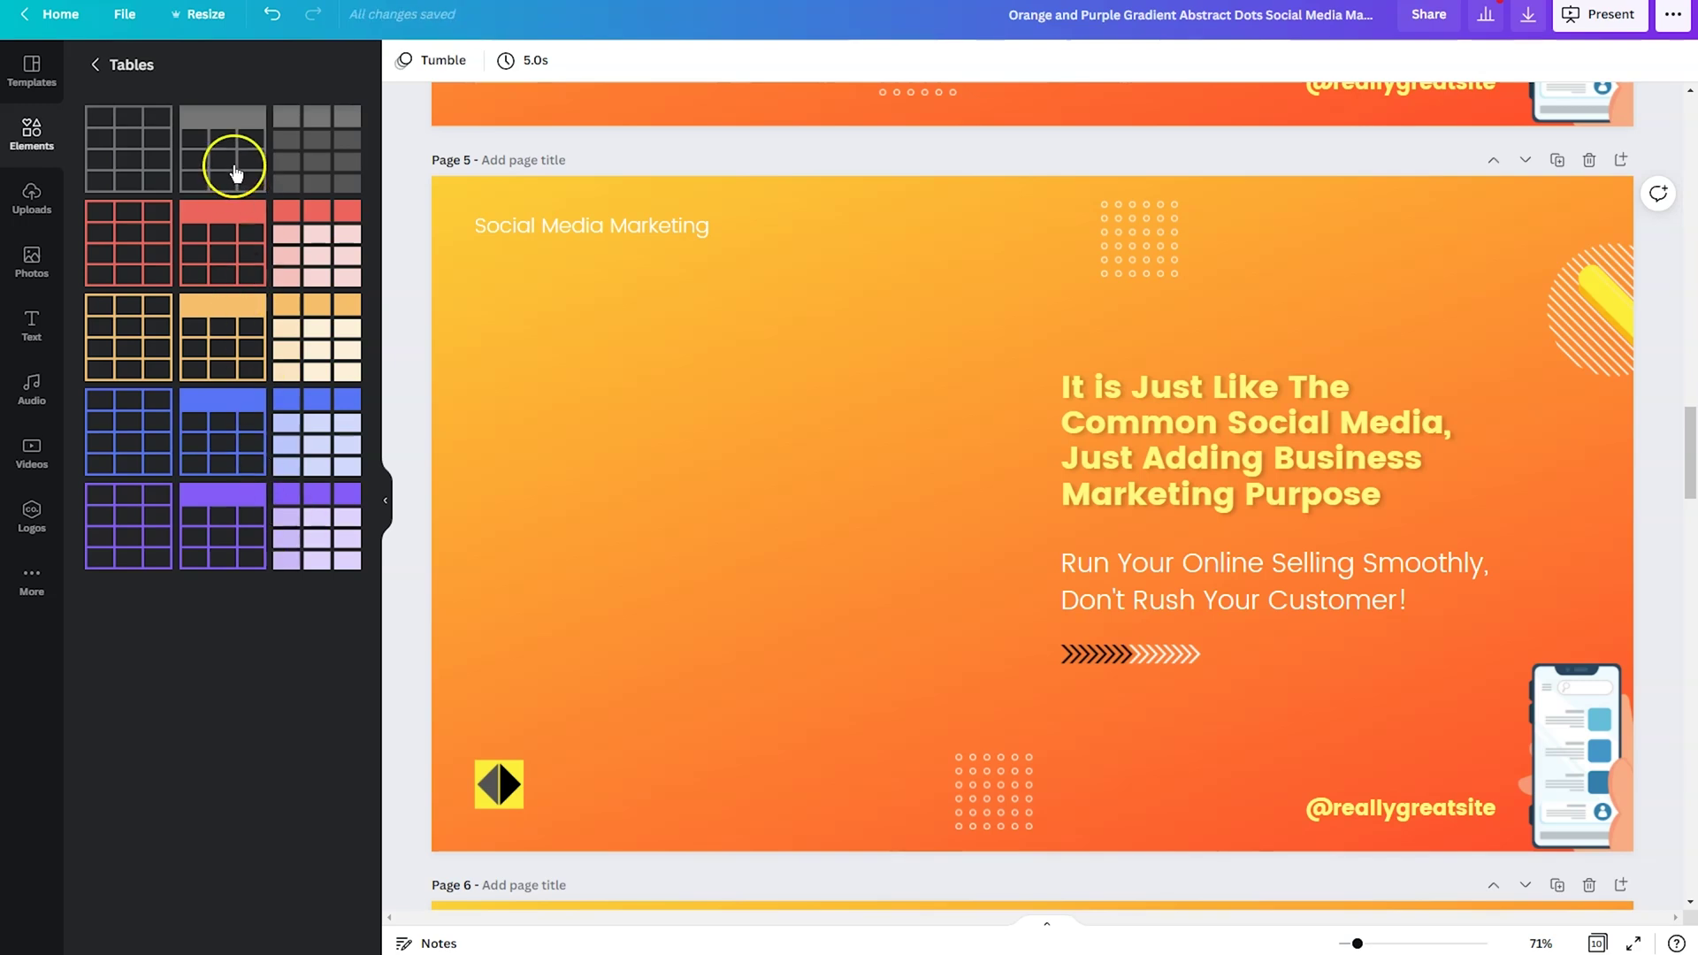
pyautogui.click(235, 170)
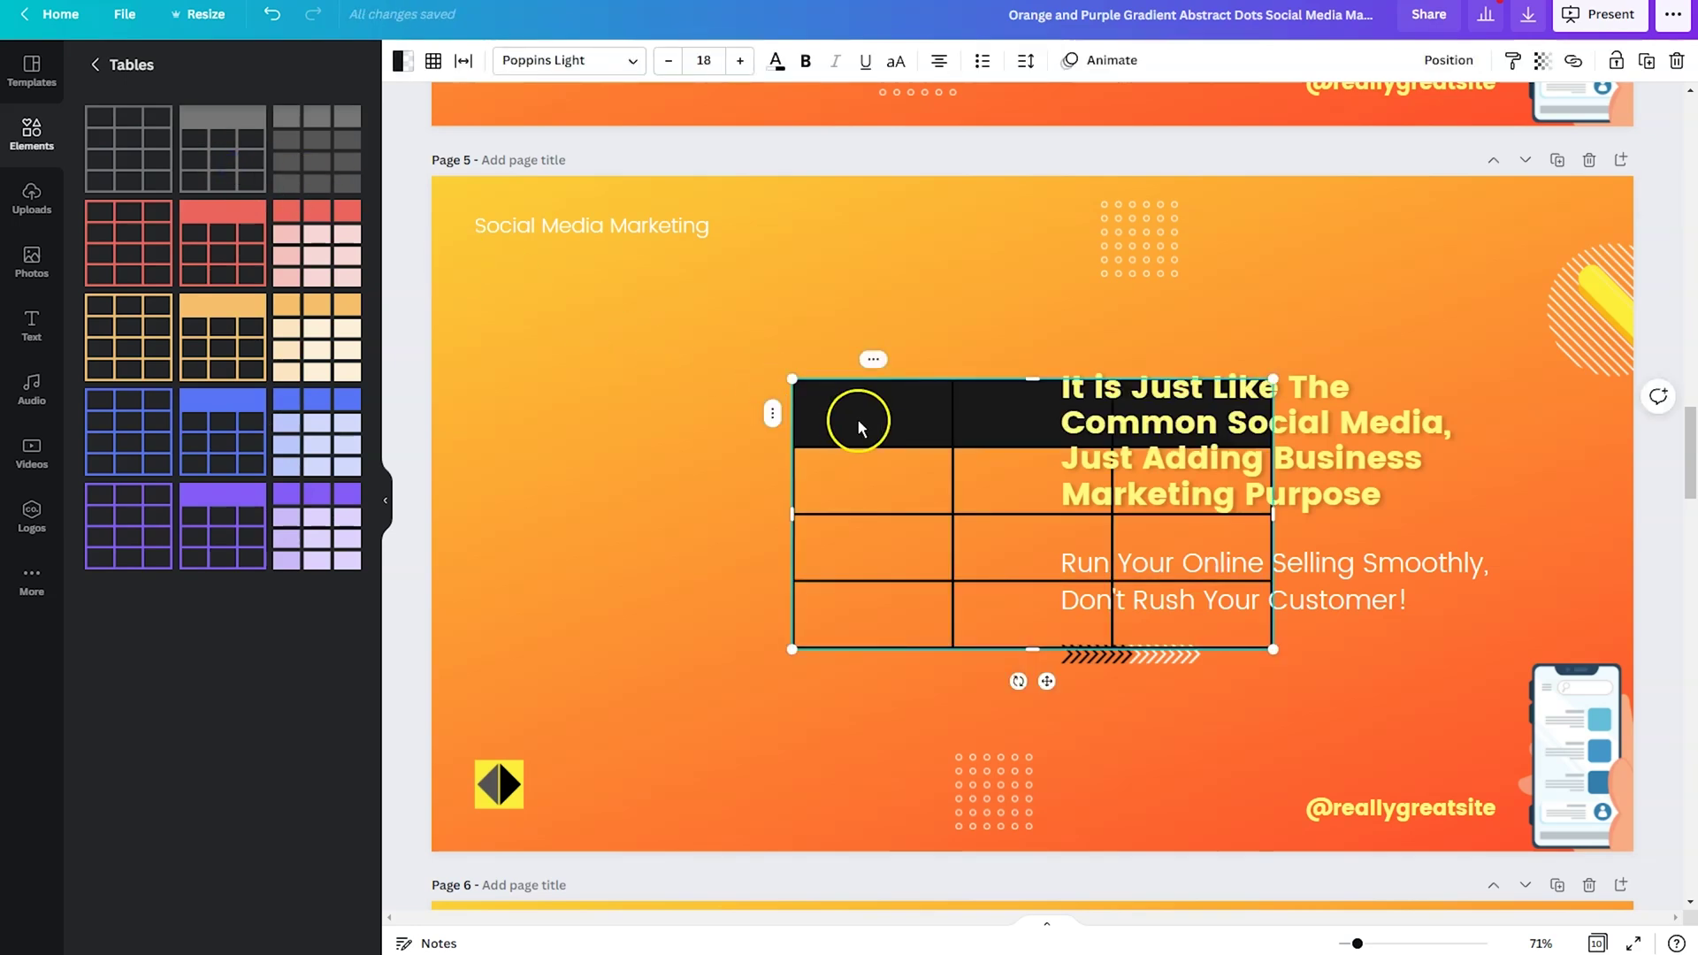
# Step: Move the new table to the slide's left half and select its top-left header cell
pyautogui.moveTo(864, 416); pyautogui.dragTo(538, 392)
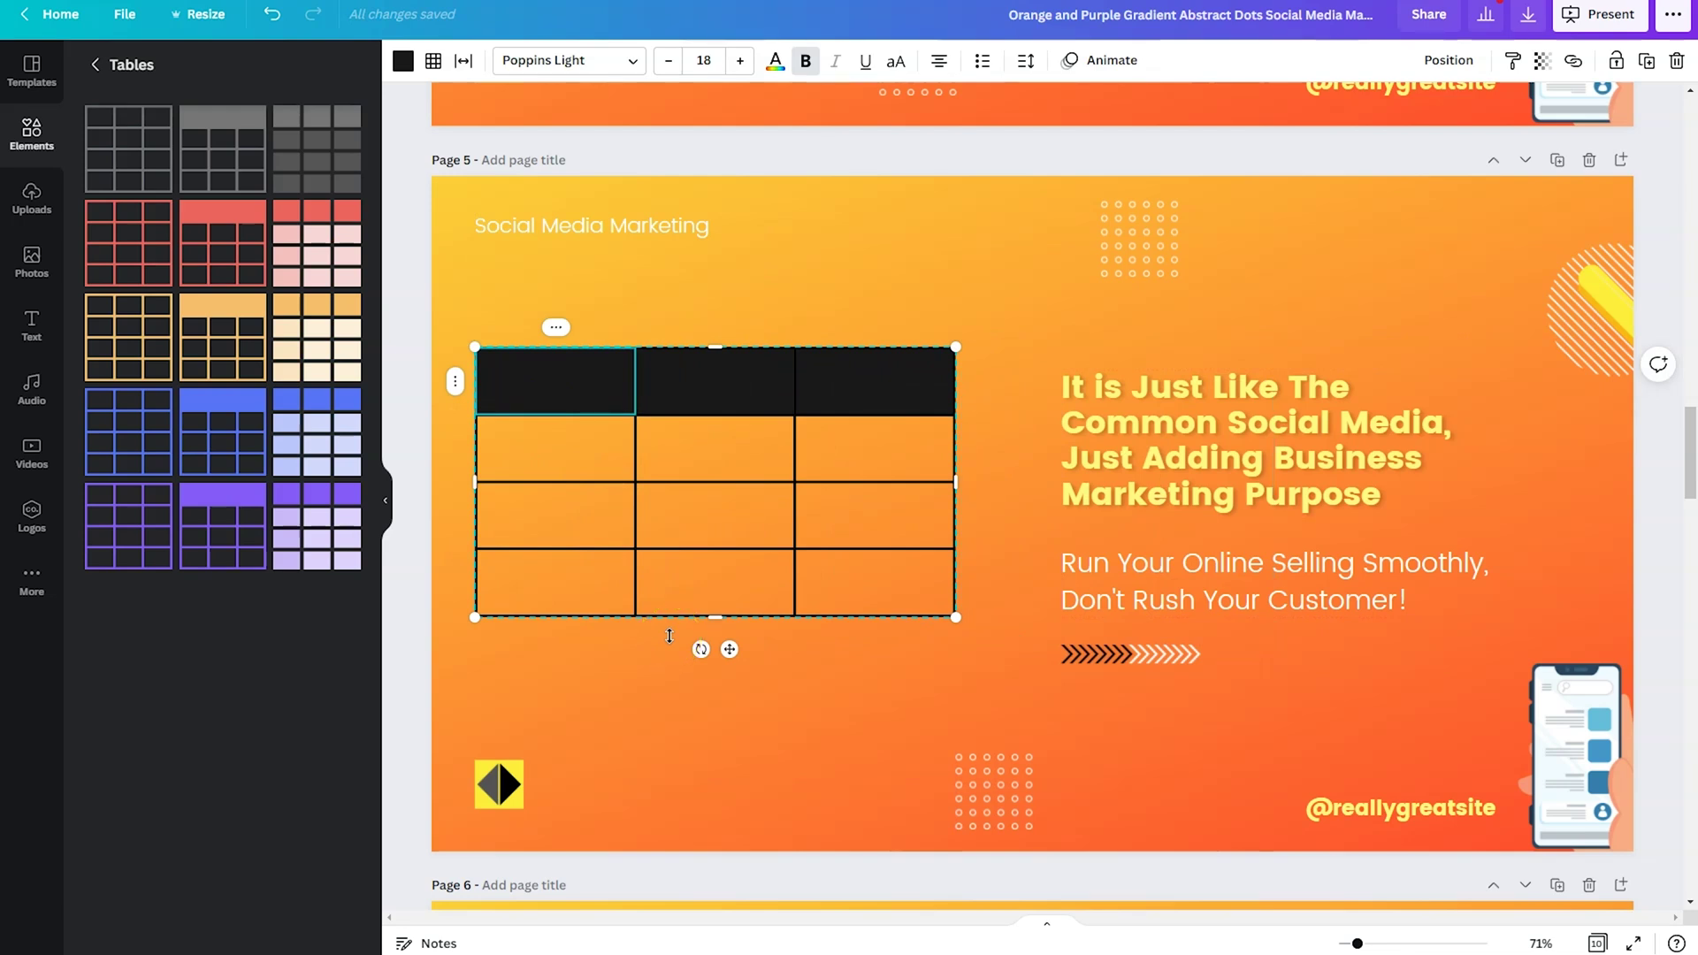
pyautogui.click(411, 268)
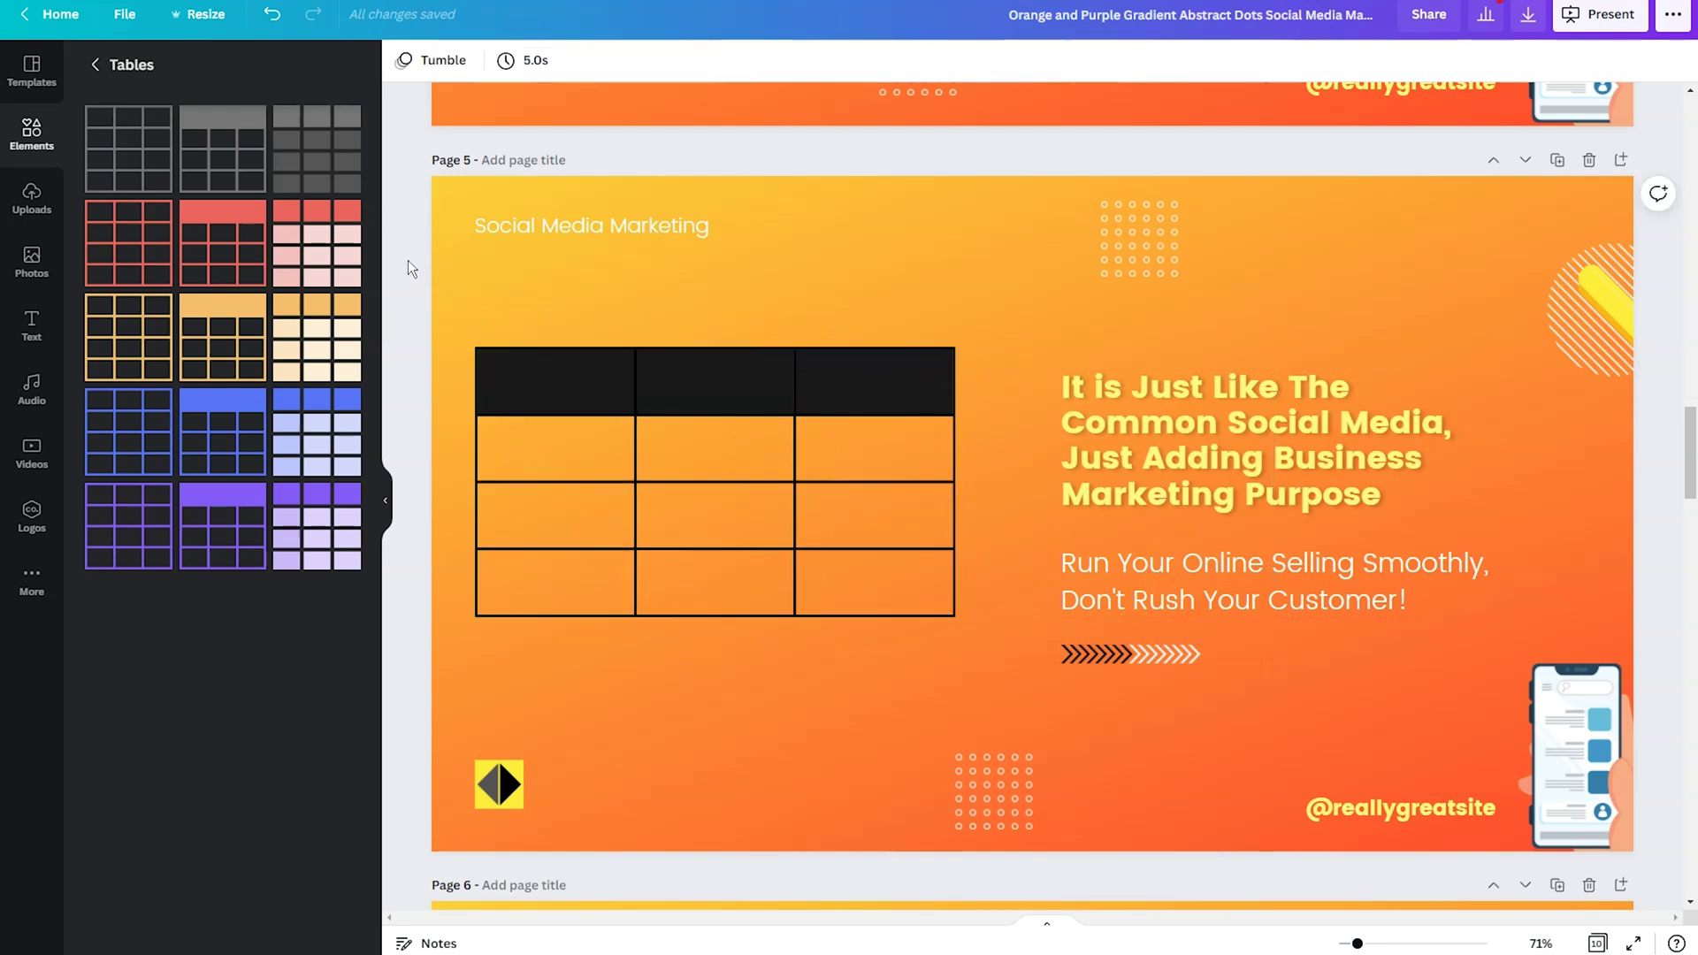
pyautogui.click(542, 336)
pyautogui.click(577, 386)
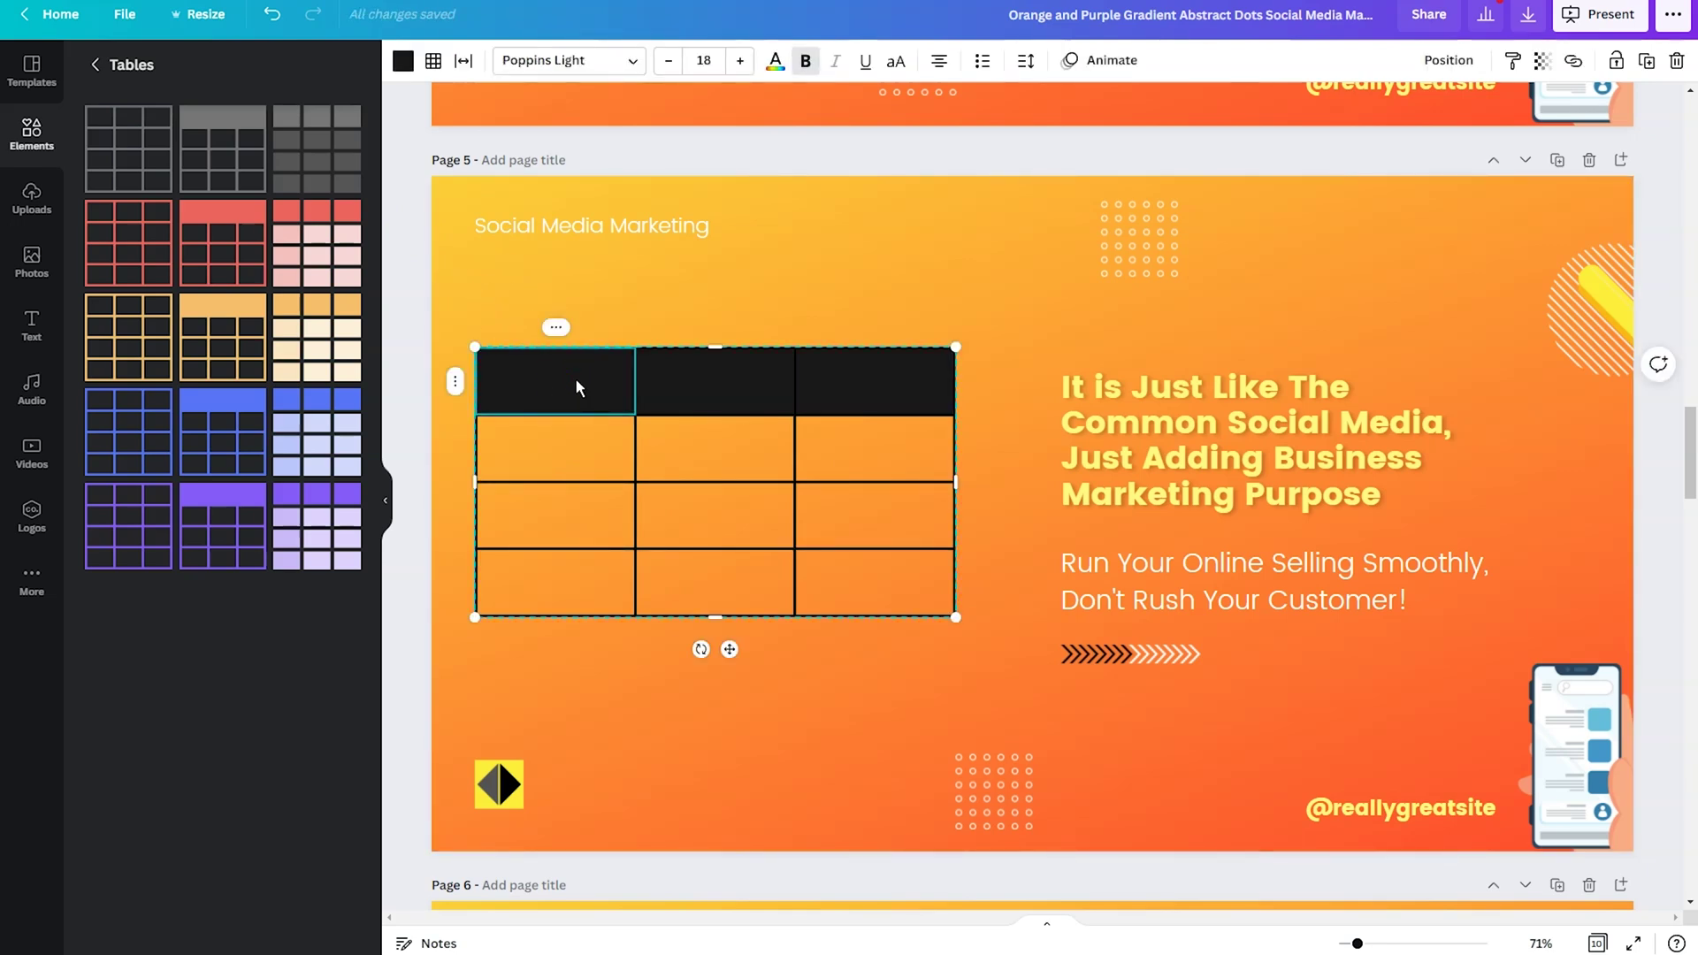
# Step: Fill the top-left header cell with the pale yellow document colour
pyautogui.click(403, 62)
pyautogui.click(405, 62)
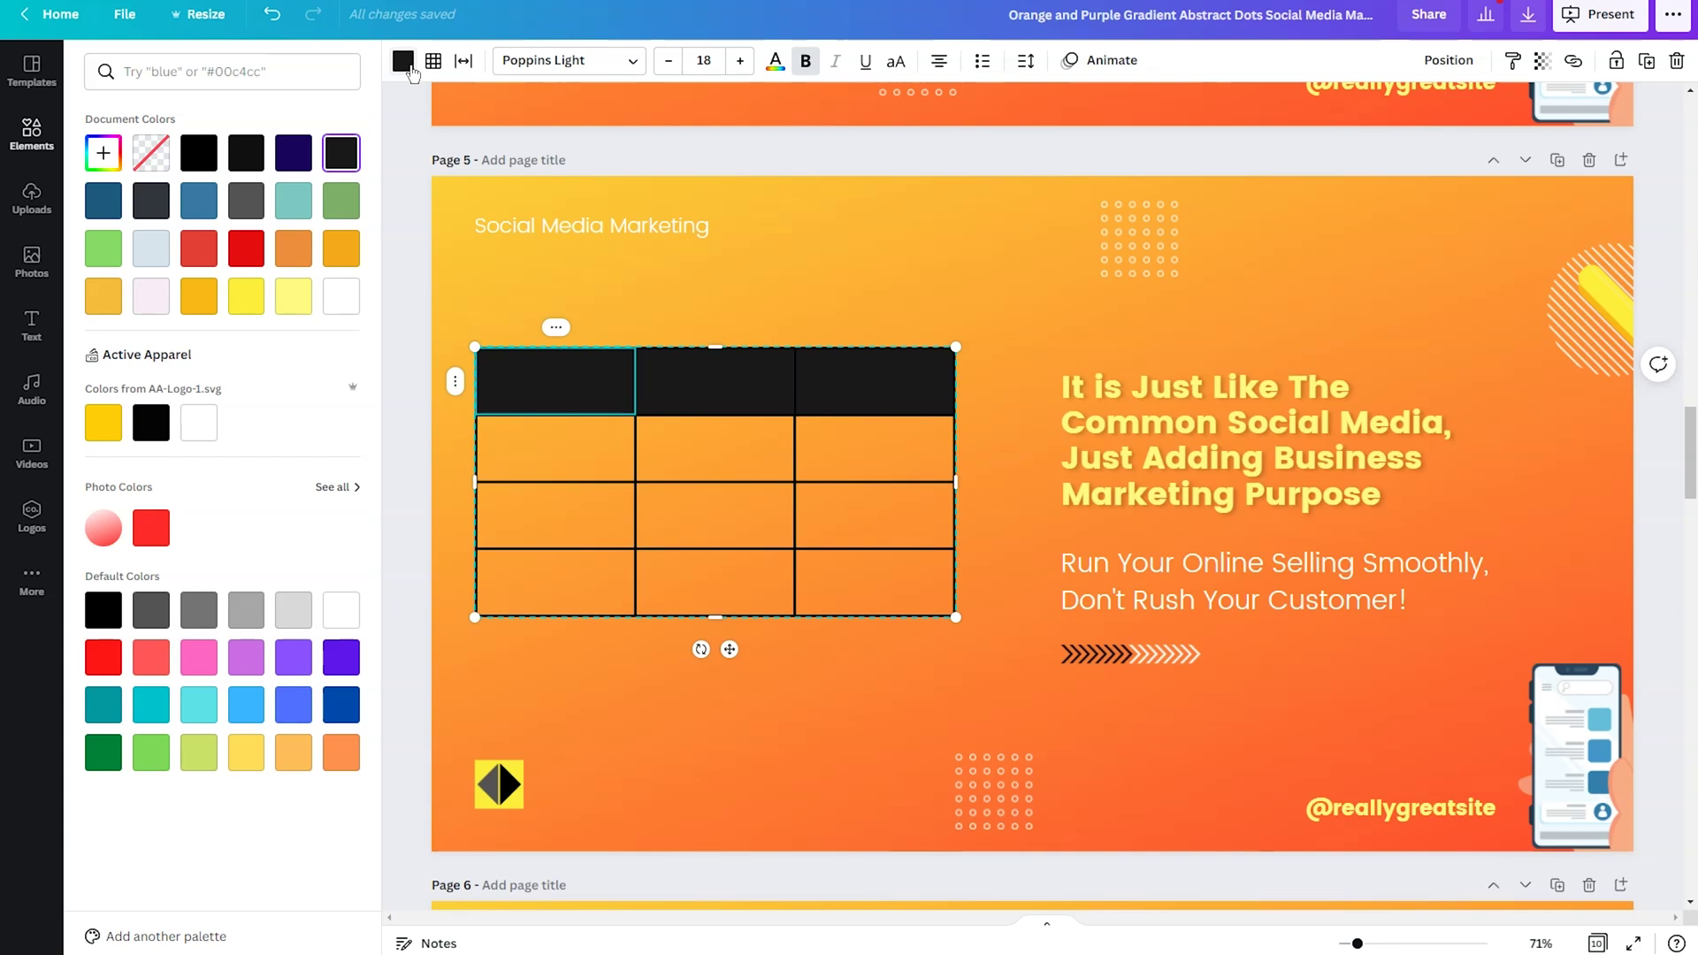
pyautogui.click(102, 153)
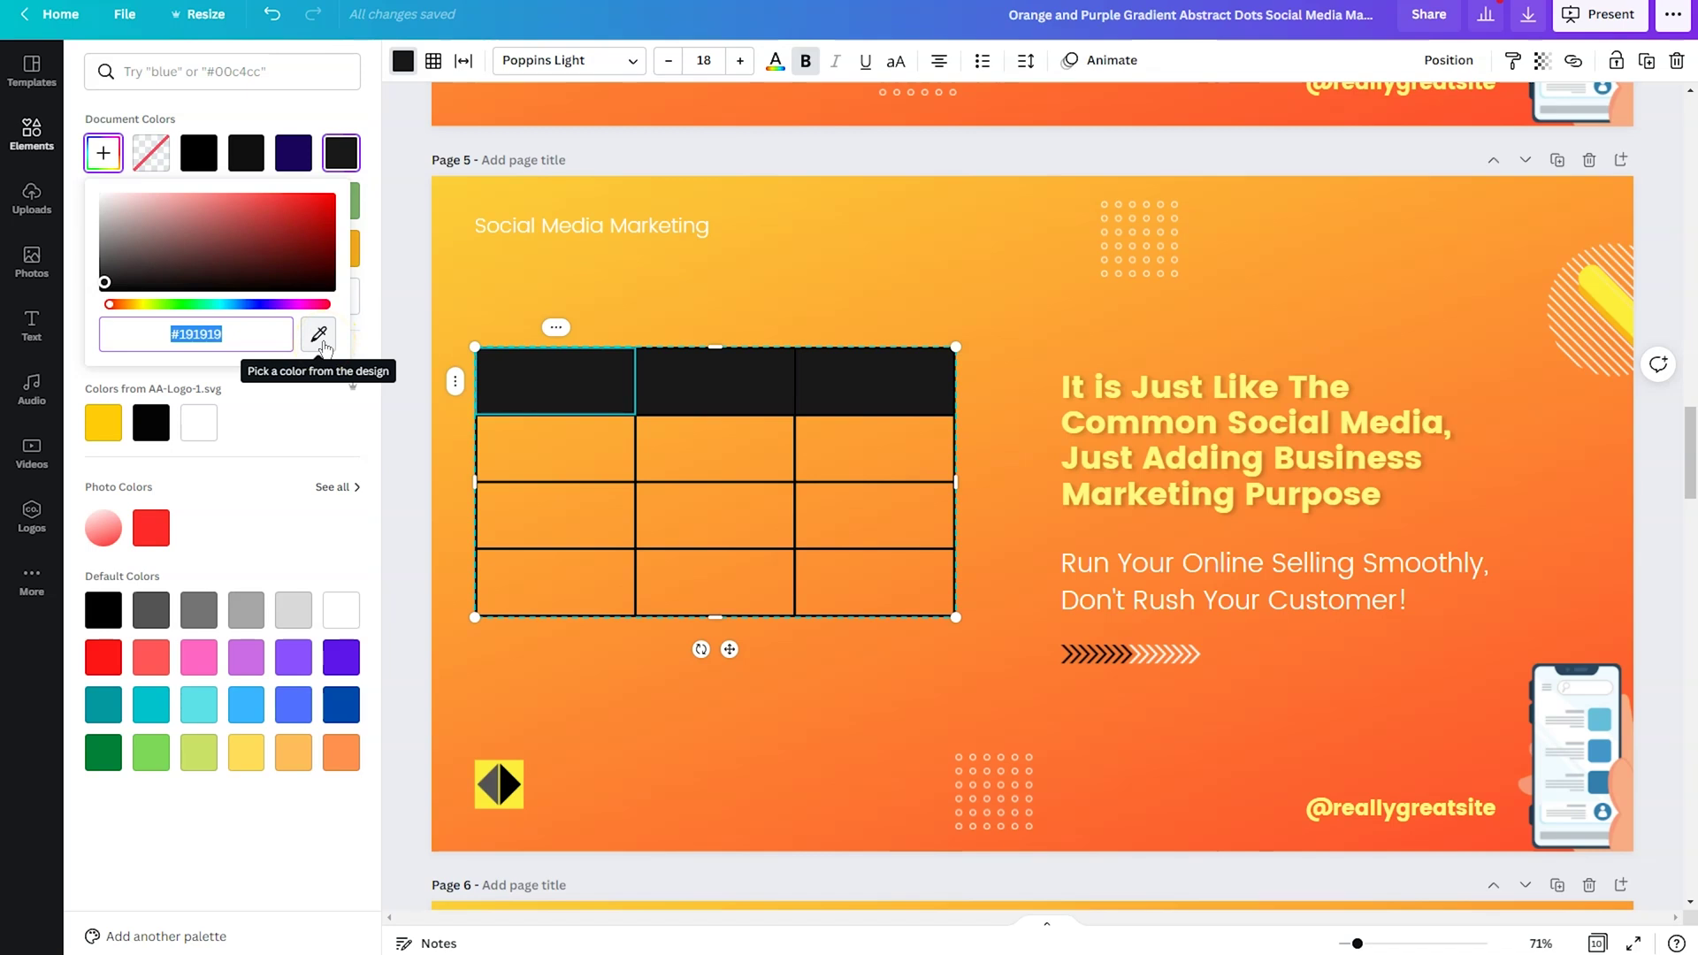
pyautogui.click(276, 445)
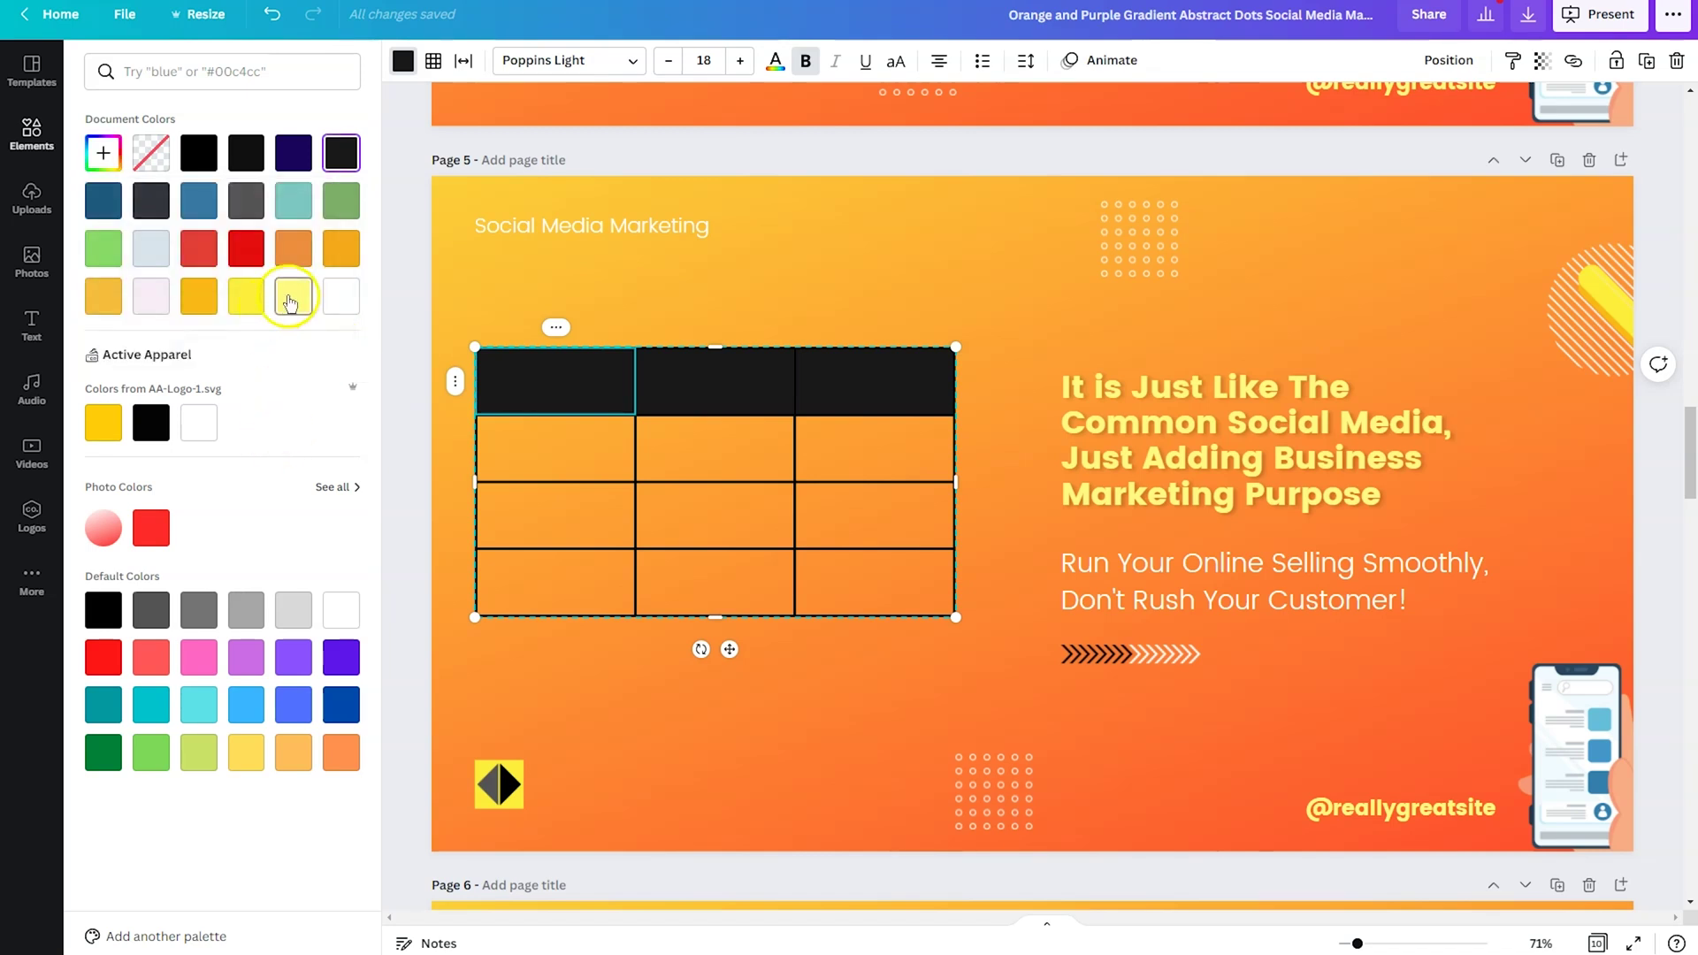
pyautogui.click(290, 299)
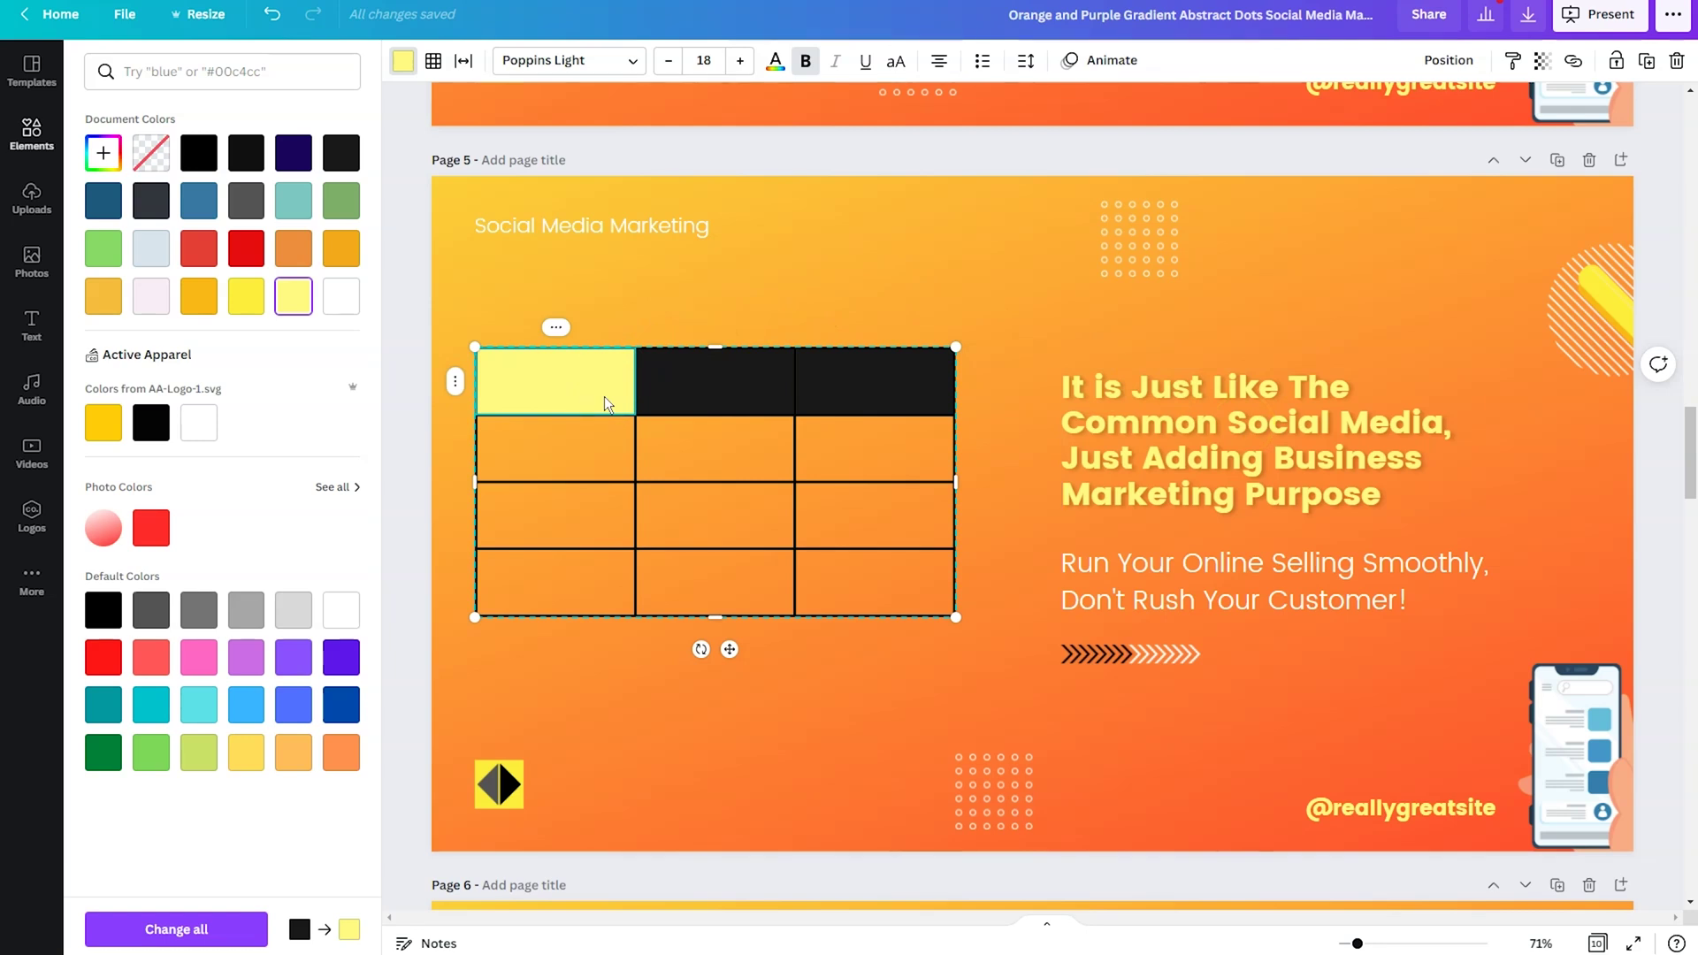
# Step: Fill the top-middle header cell pale yellow and select the top-right header cell
pyautogui.click(732, 380)
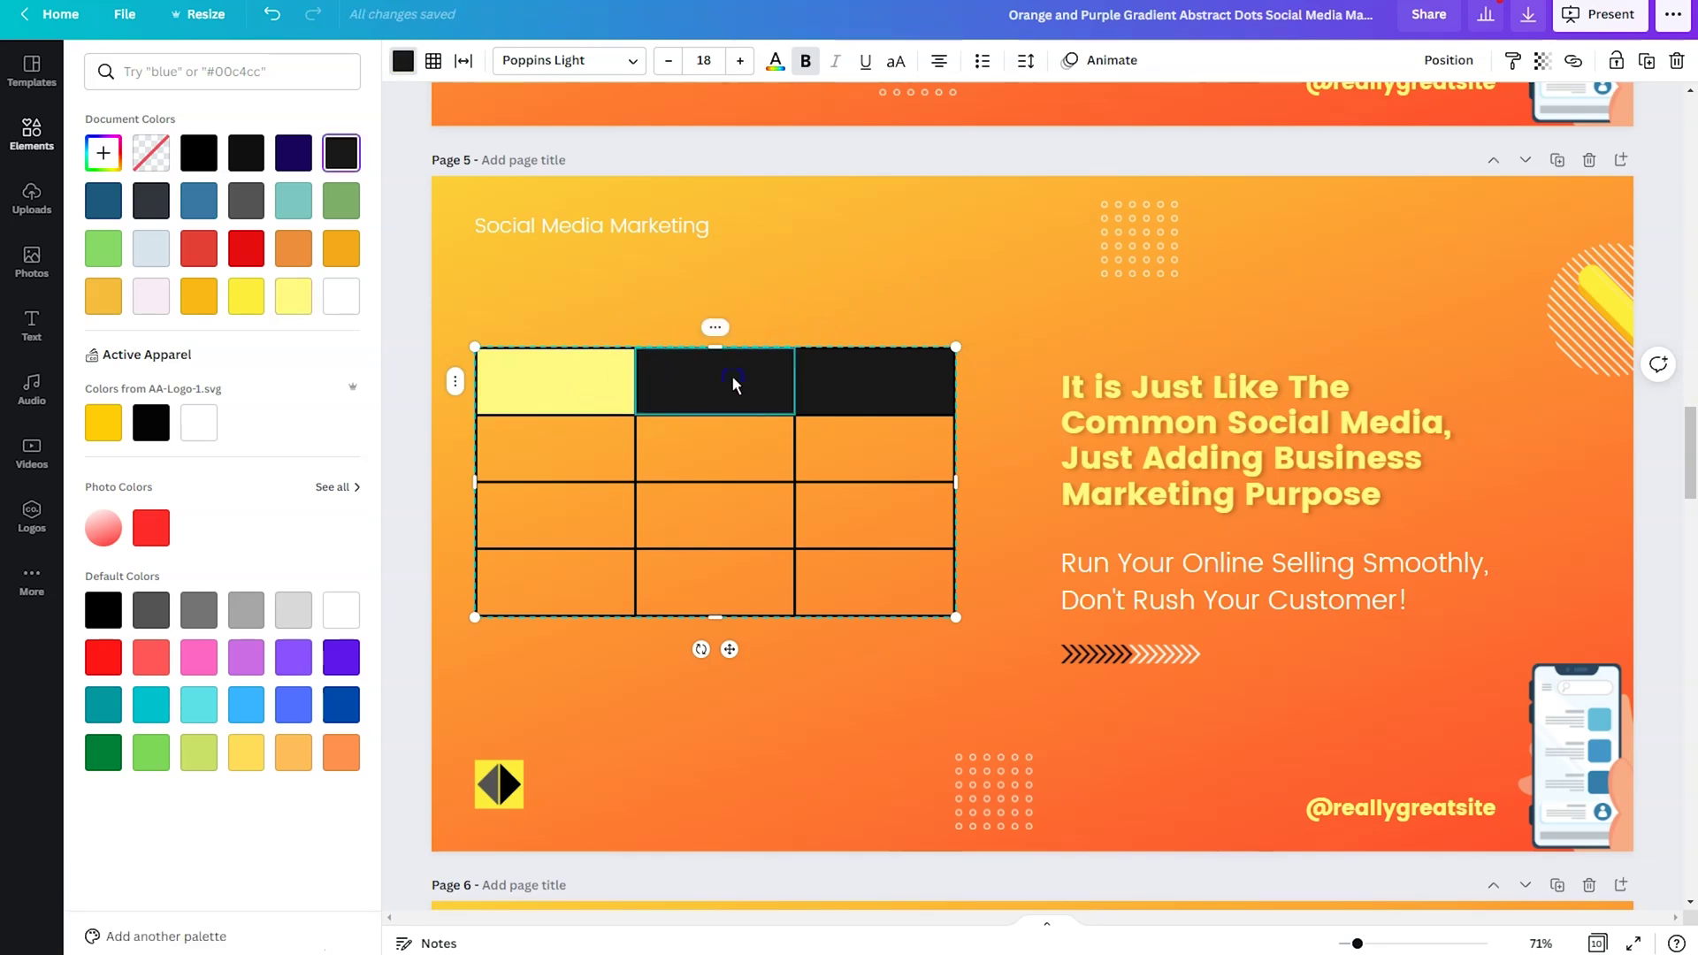
pyautogui.click(295, 301)
pyautogui.click(872, 390)
pyautogui.click(564, 358)
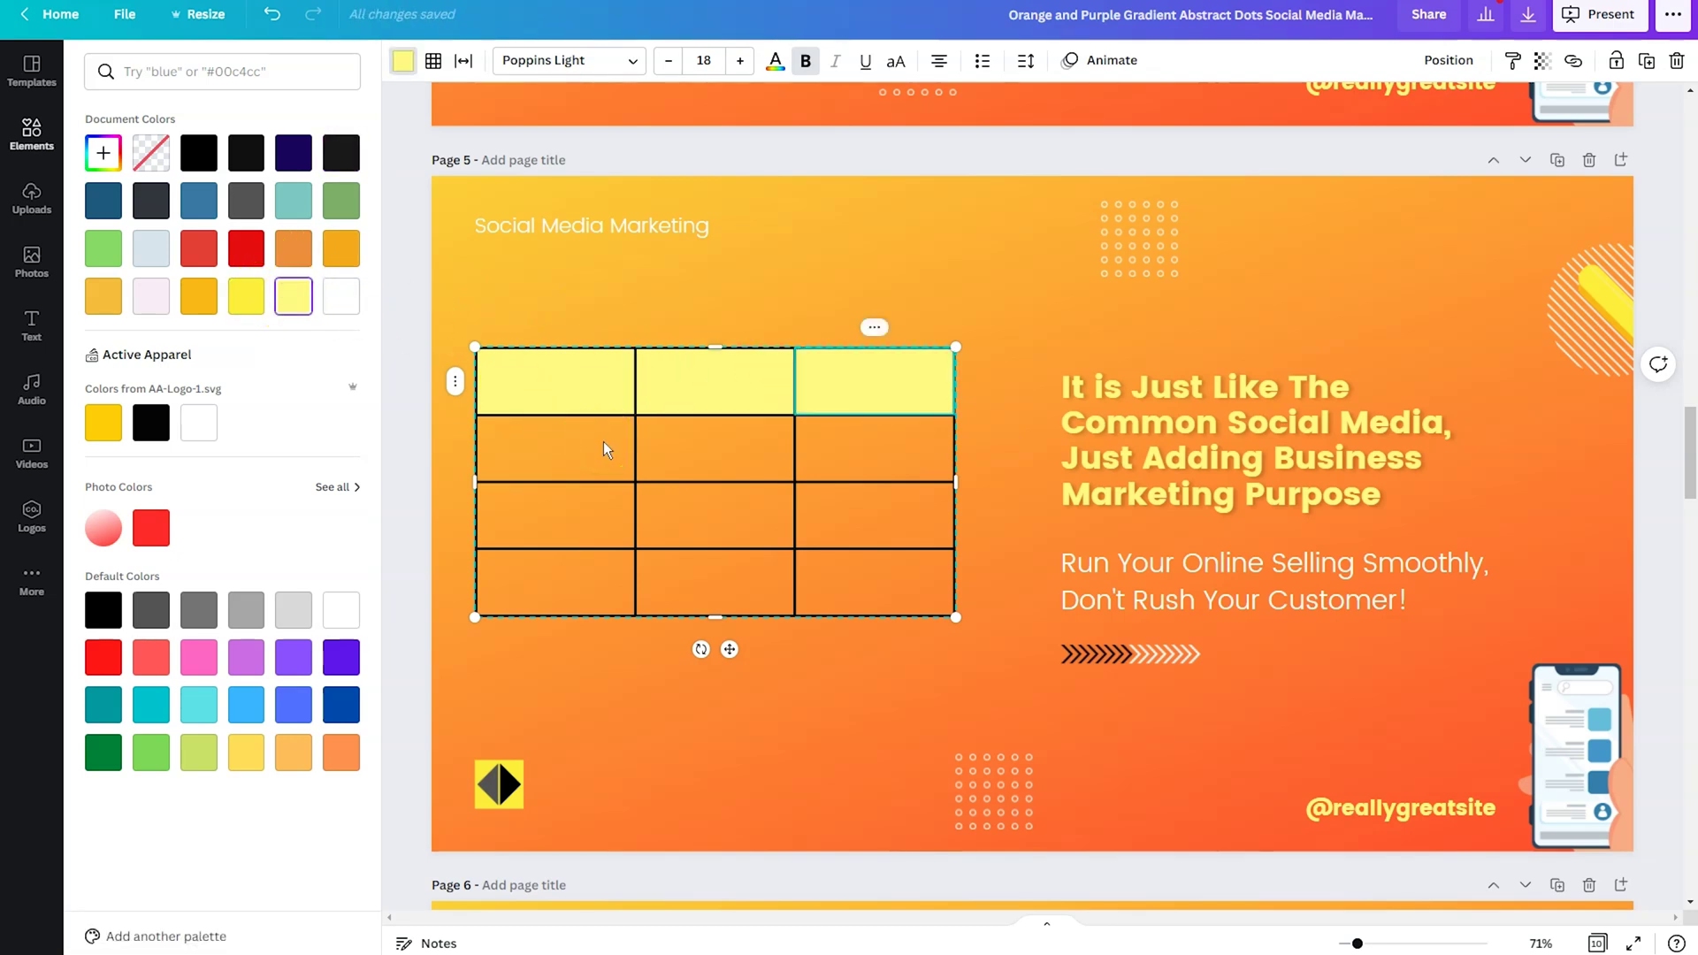
pyautogui.click(435, 64)
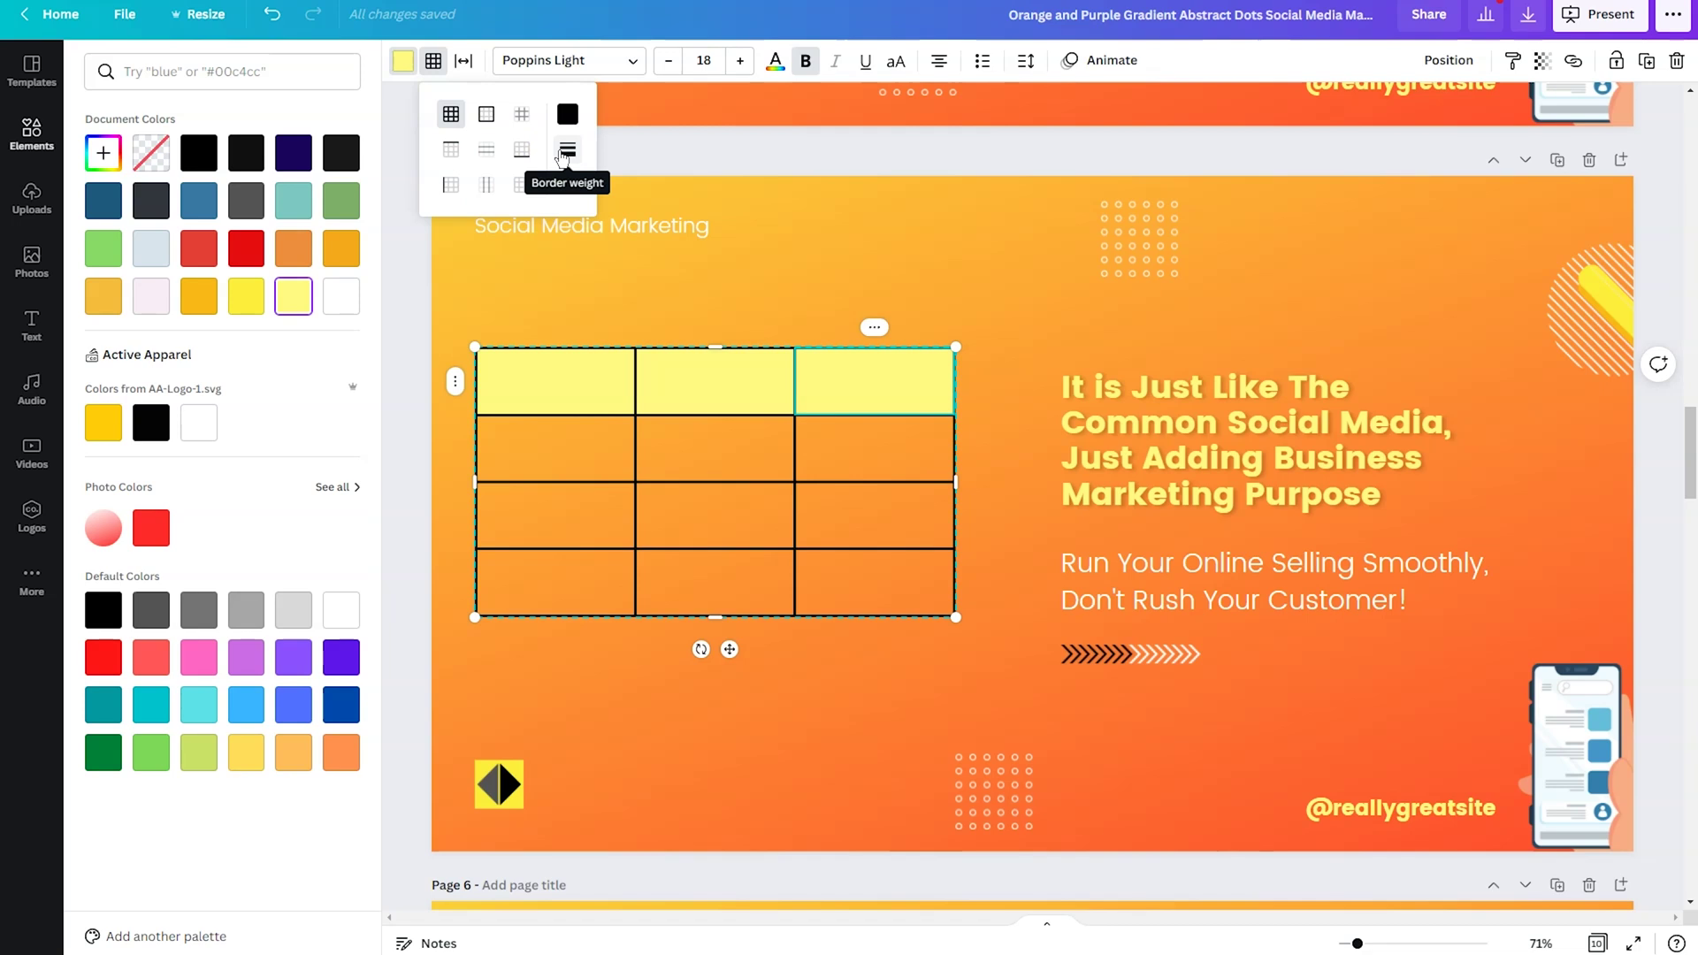
# Step: Set the table's border colour to light yellow, check the border weight, then deselect the table
pyautogui.click(568, 116)
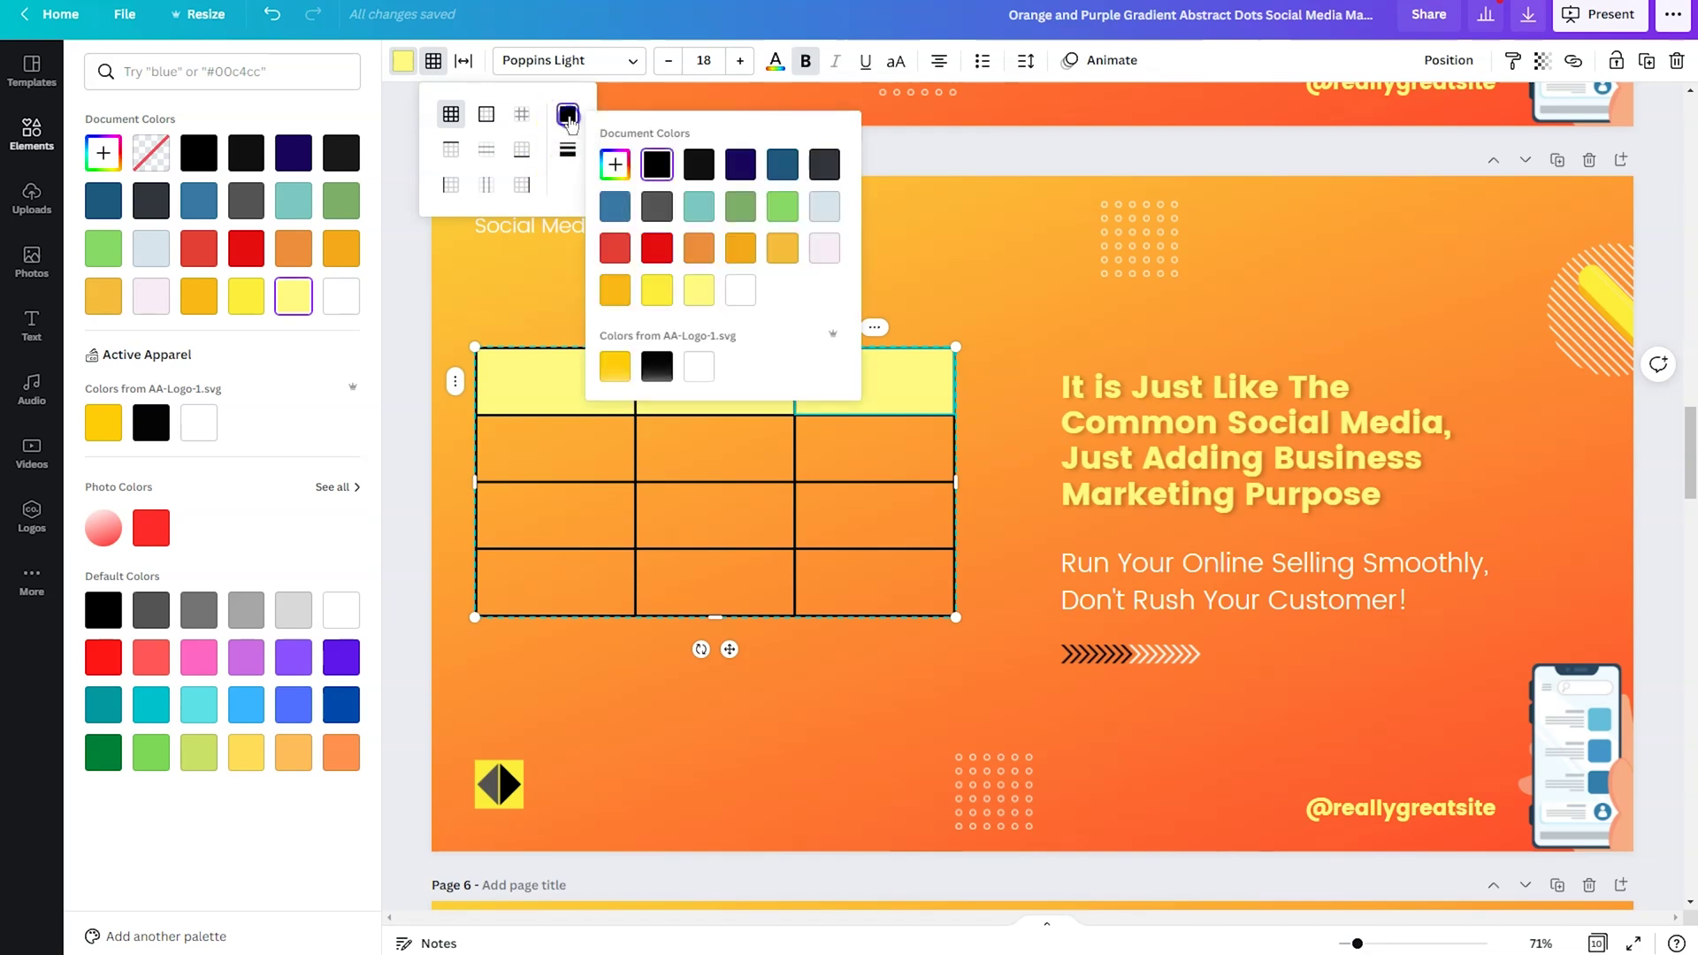
pyautogui.click(698, 292)
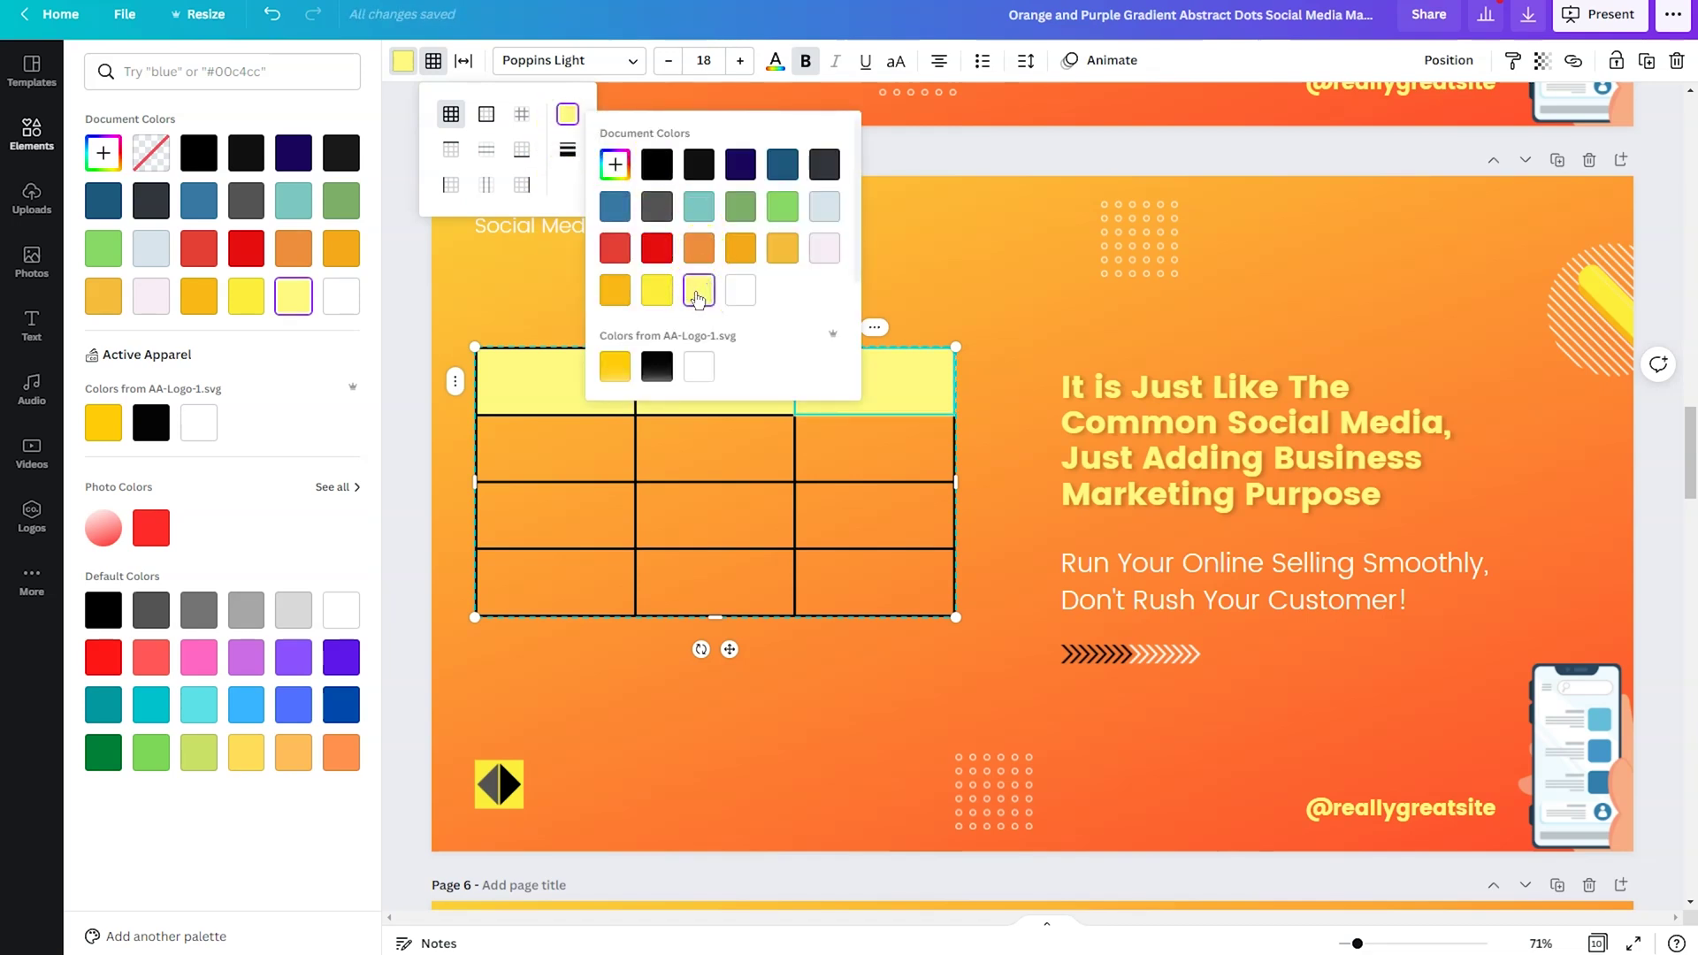
pyautogui.click(568, 150)
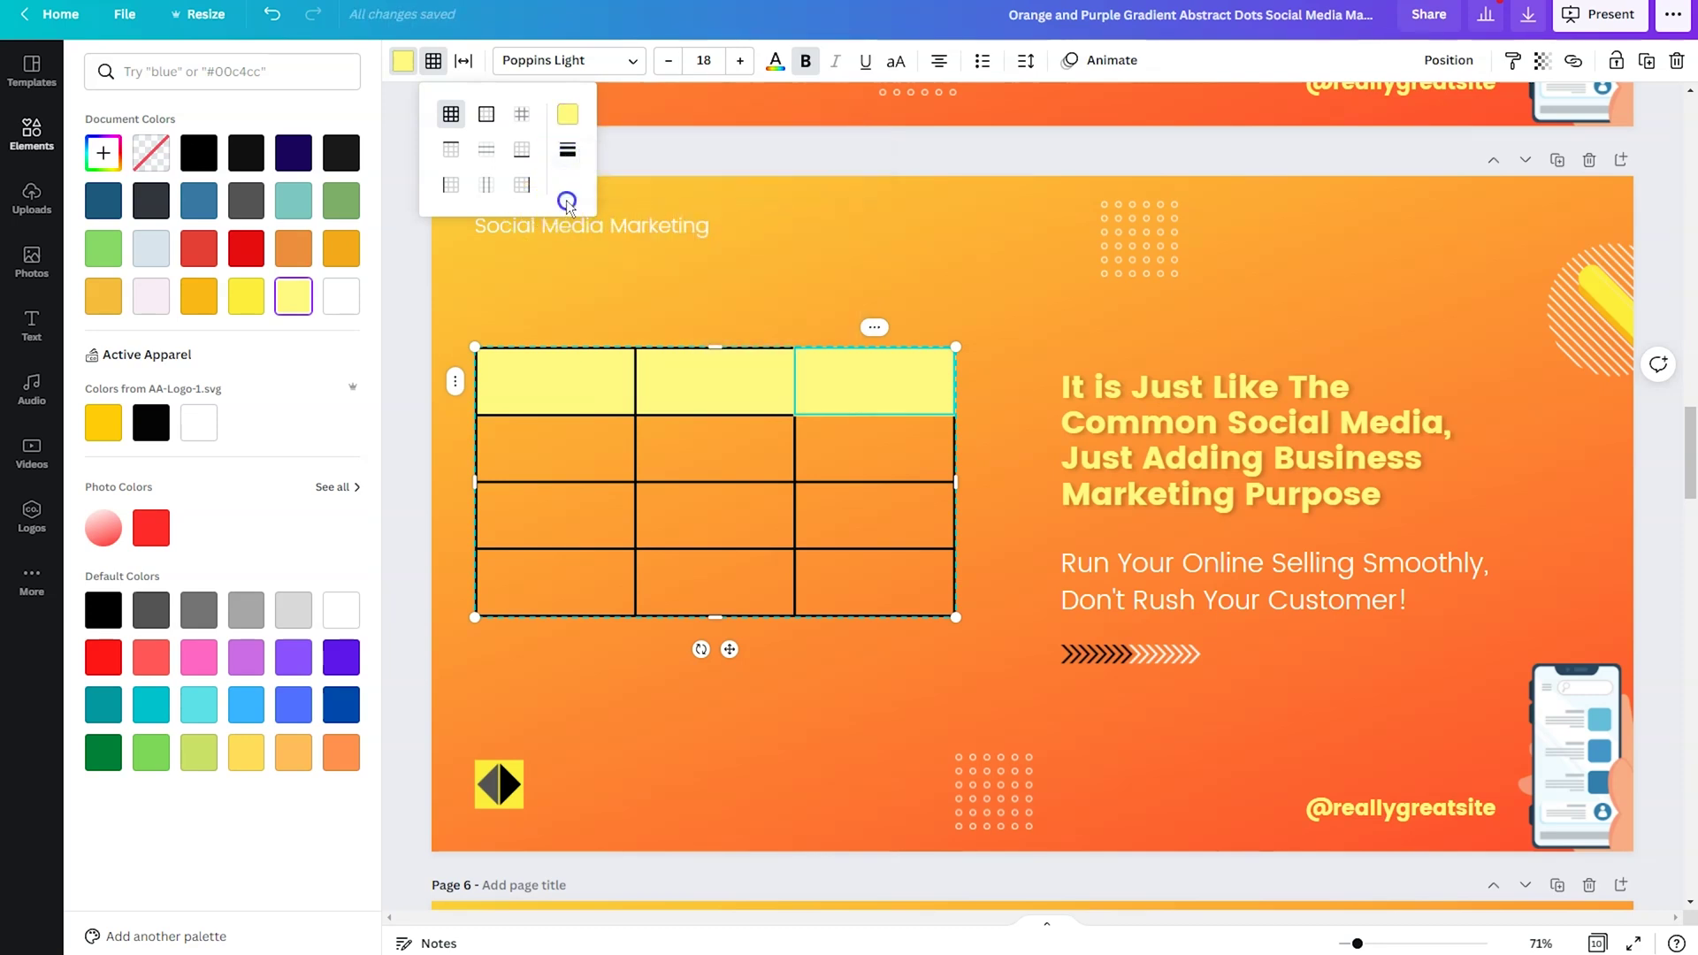
pyautogui.click(718, 284)
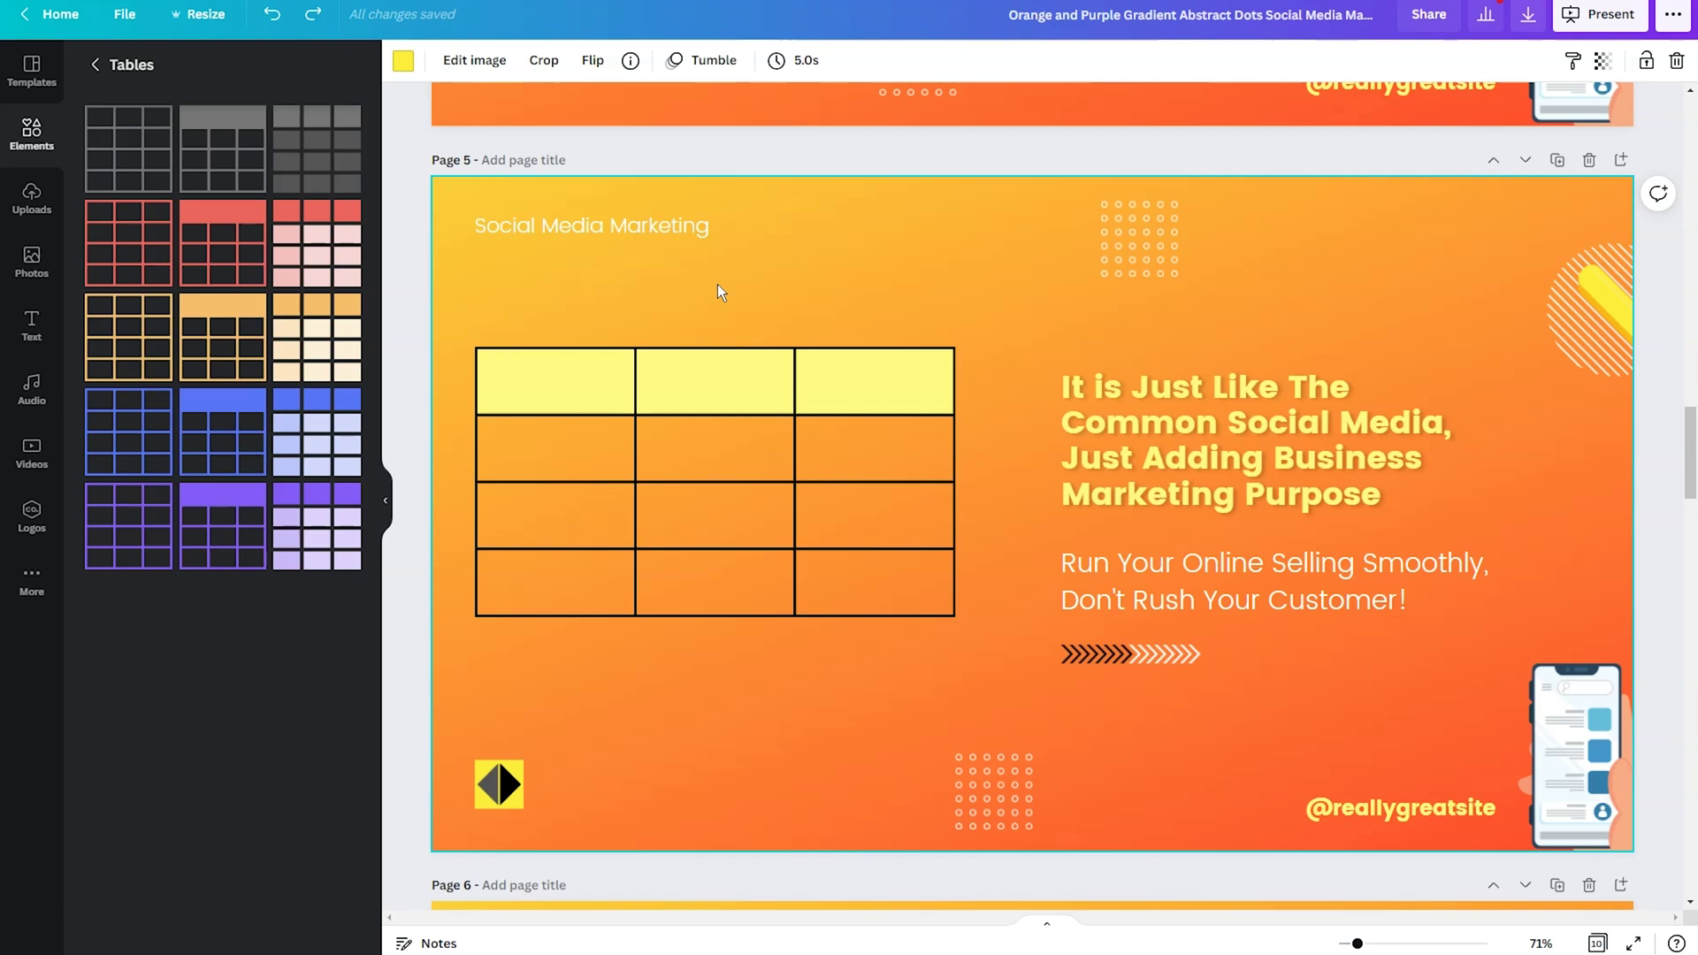
# Step: Narrow the first column to a slim strip, widen the last column and slightly adjust a lower row
pyautogui.click(562, 390)
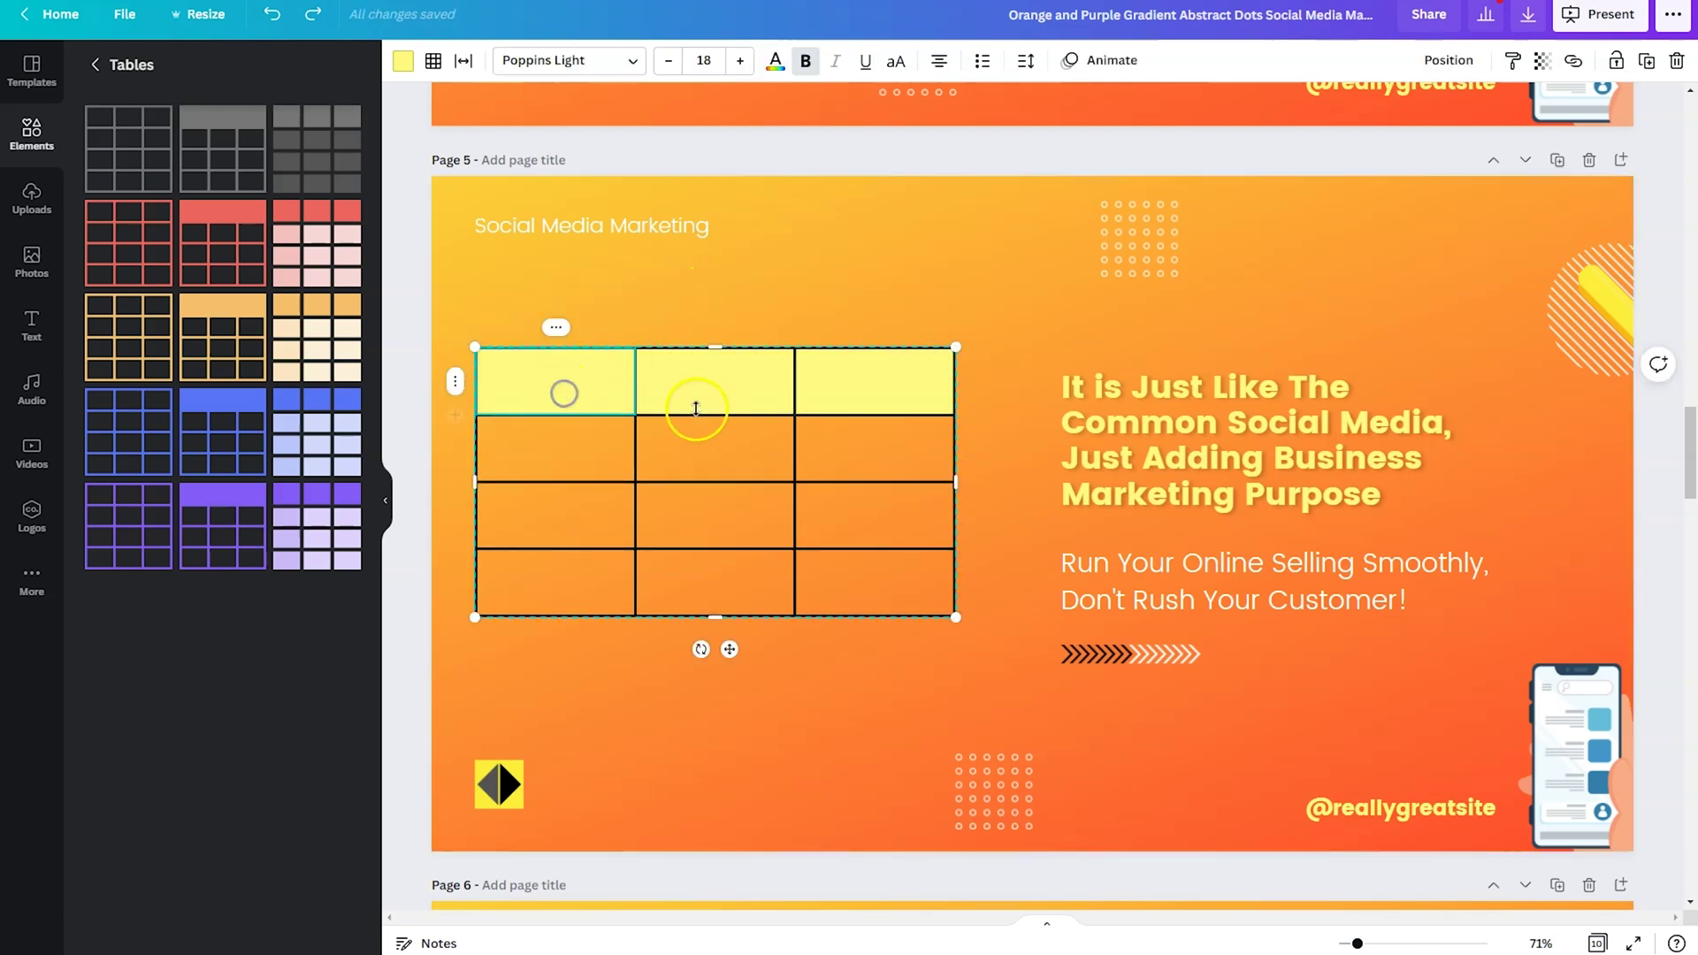
pyautogui.moveTo(636, 380); pyautogui.dragTo(528, 404)
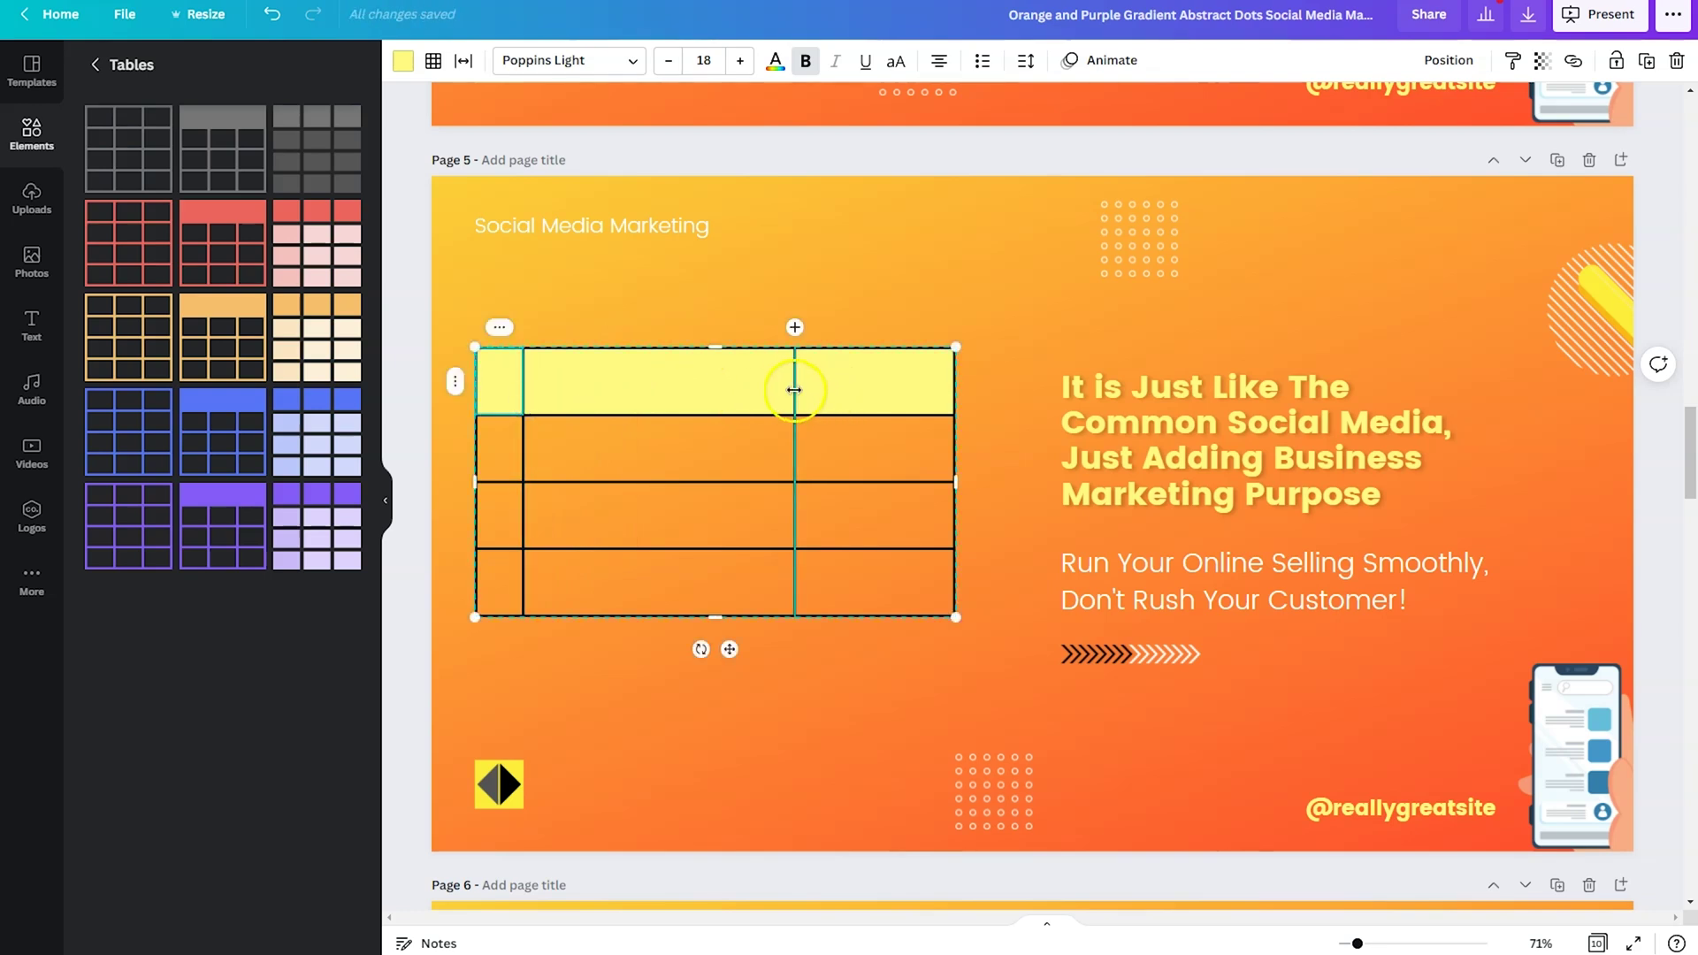
pyautogui.moveTo(793, 390); pyautogui.dragTo(724, 390)
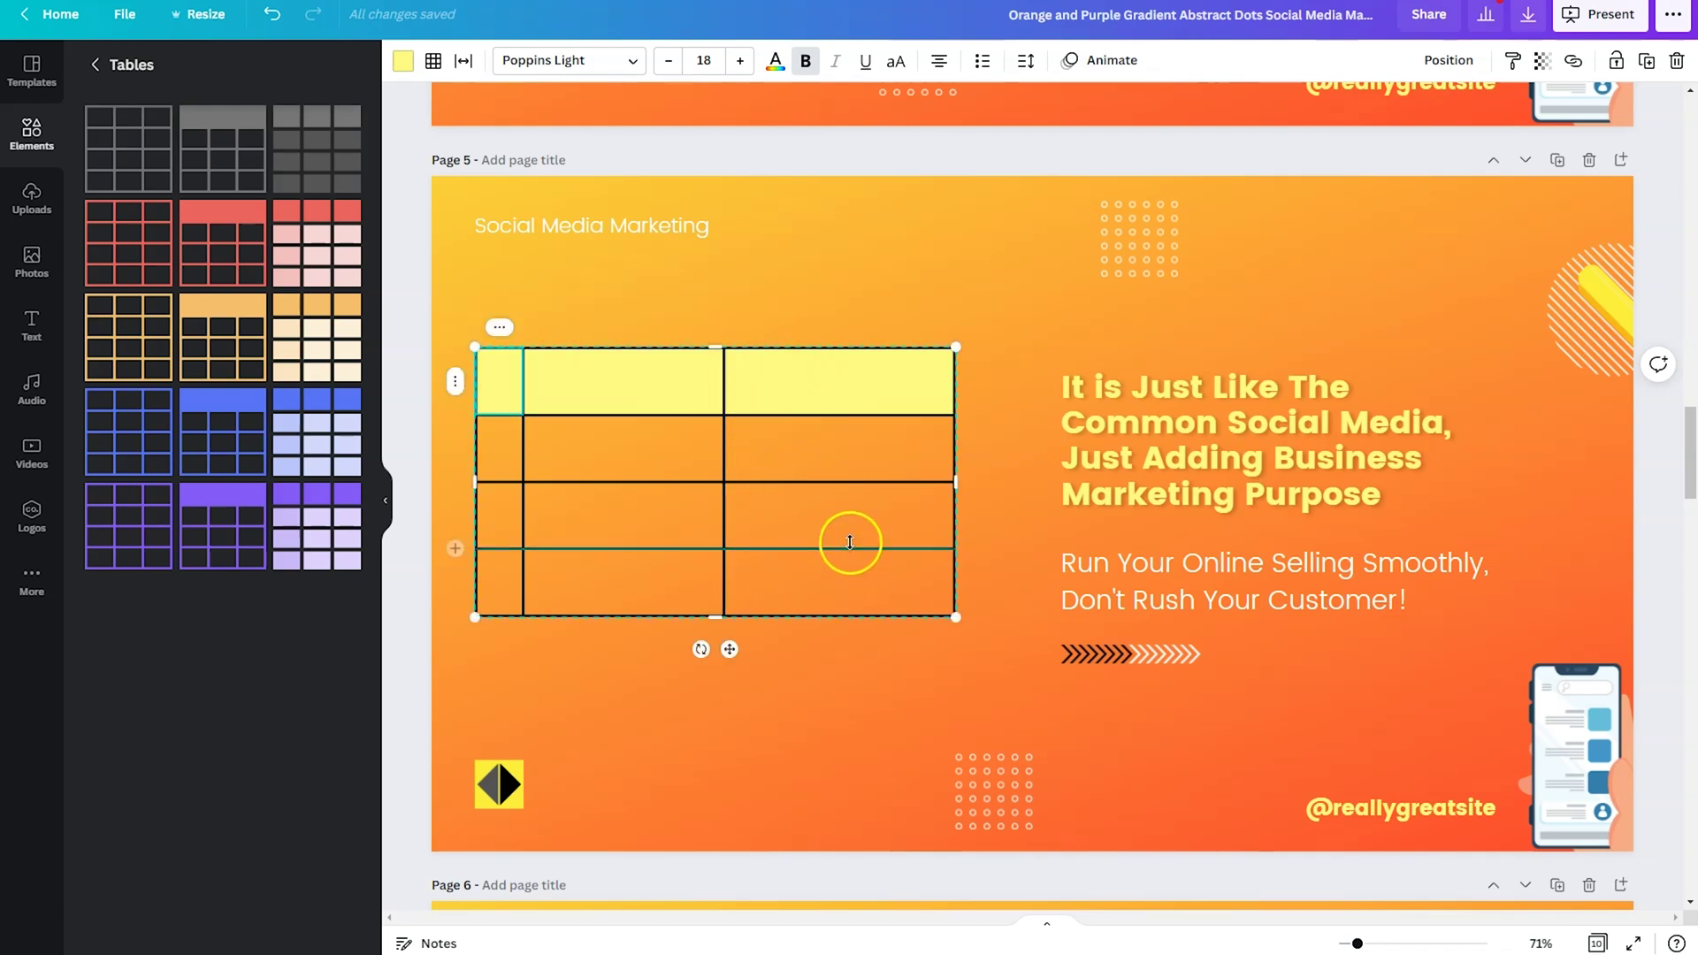
pyautogui.moveTo(793, 548)
pyautogui.mouseDown()
pyautogui.moveTo(792, 531)
pyautogui.moveTo(789, 552)
pyautogui.mouseUp()
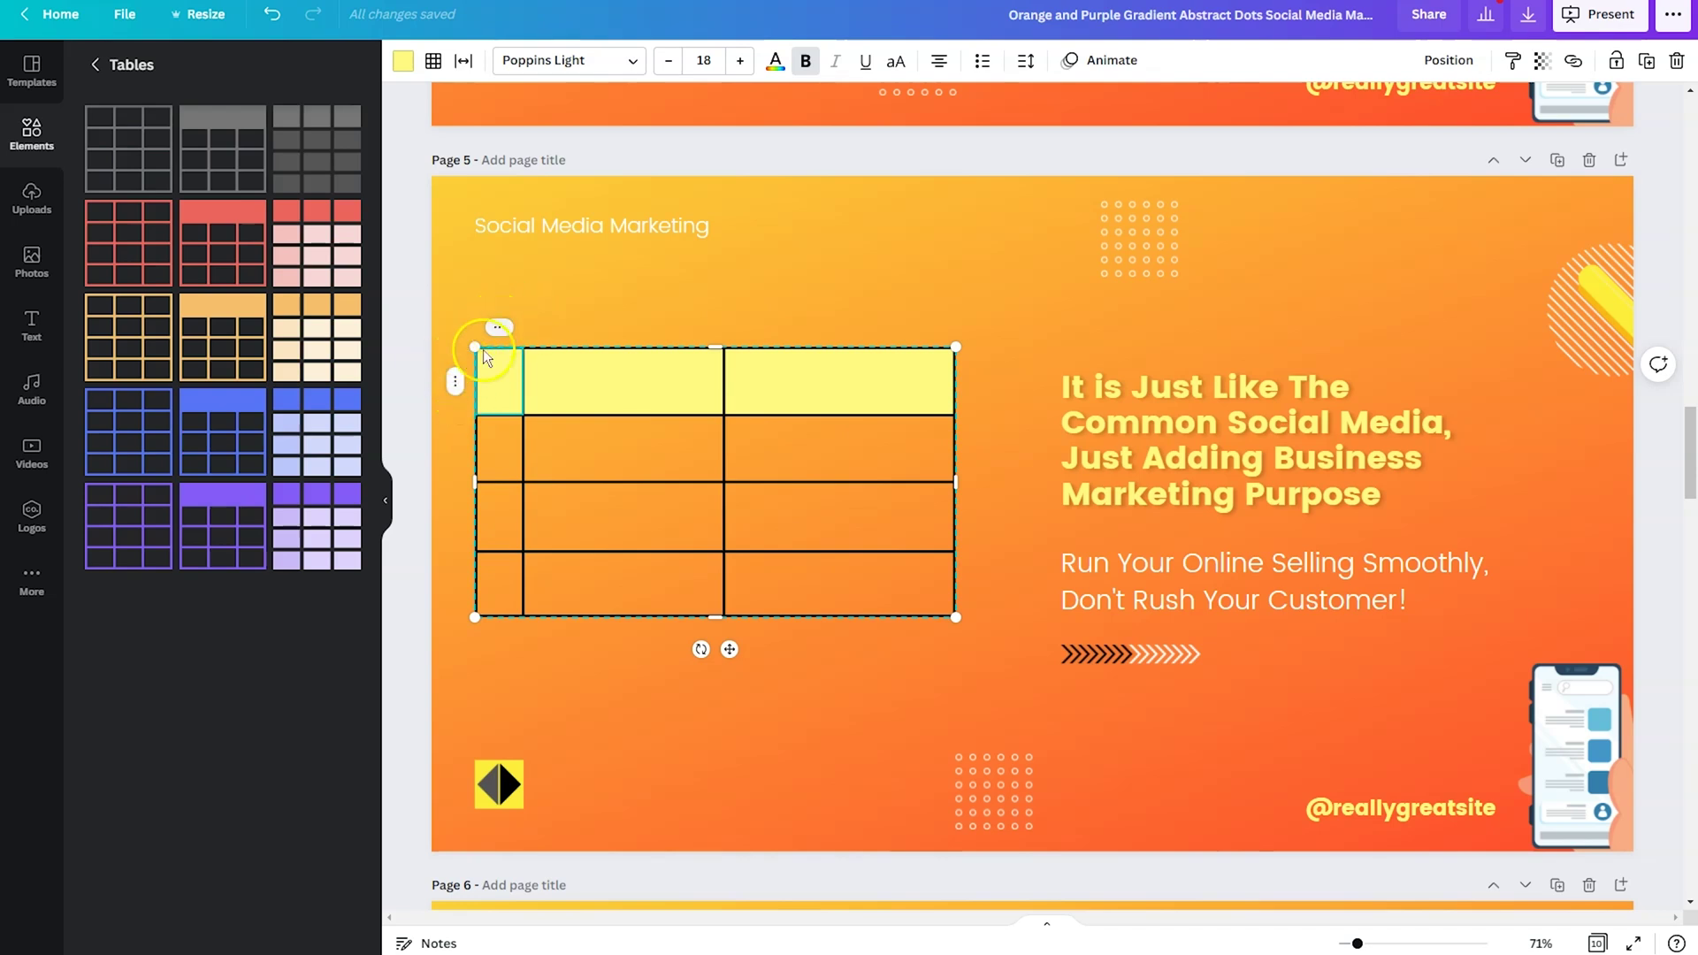
pyautogui.click(456, 382)
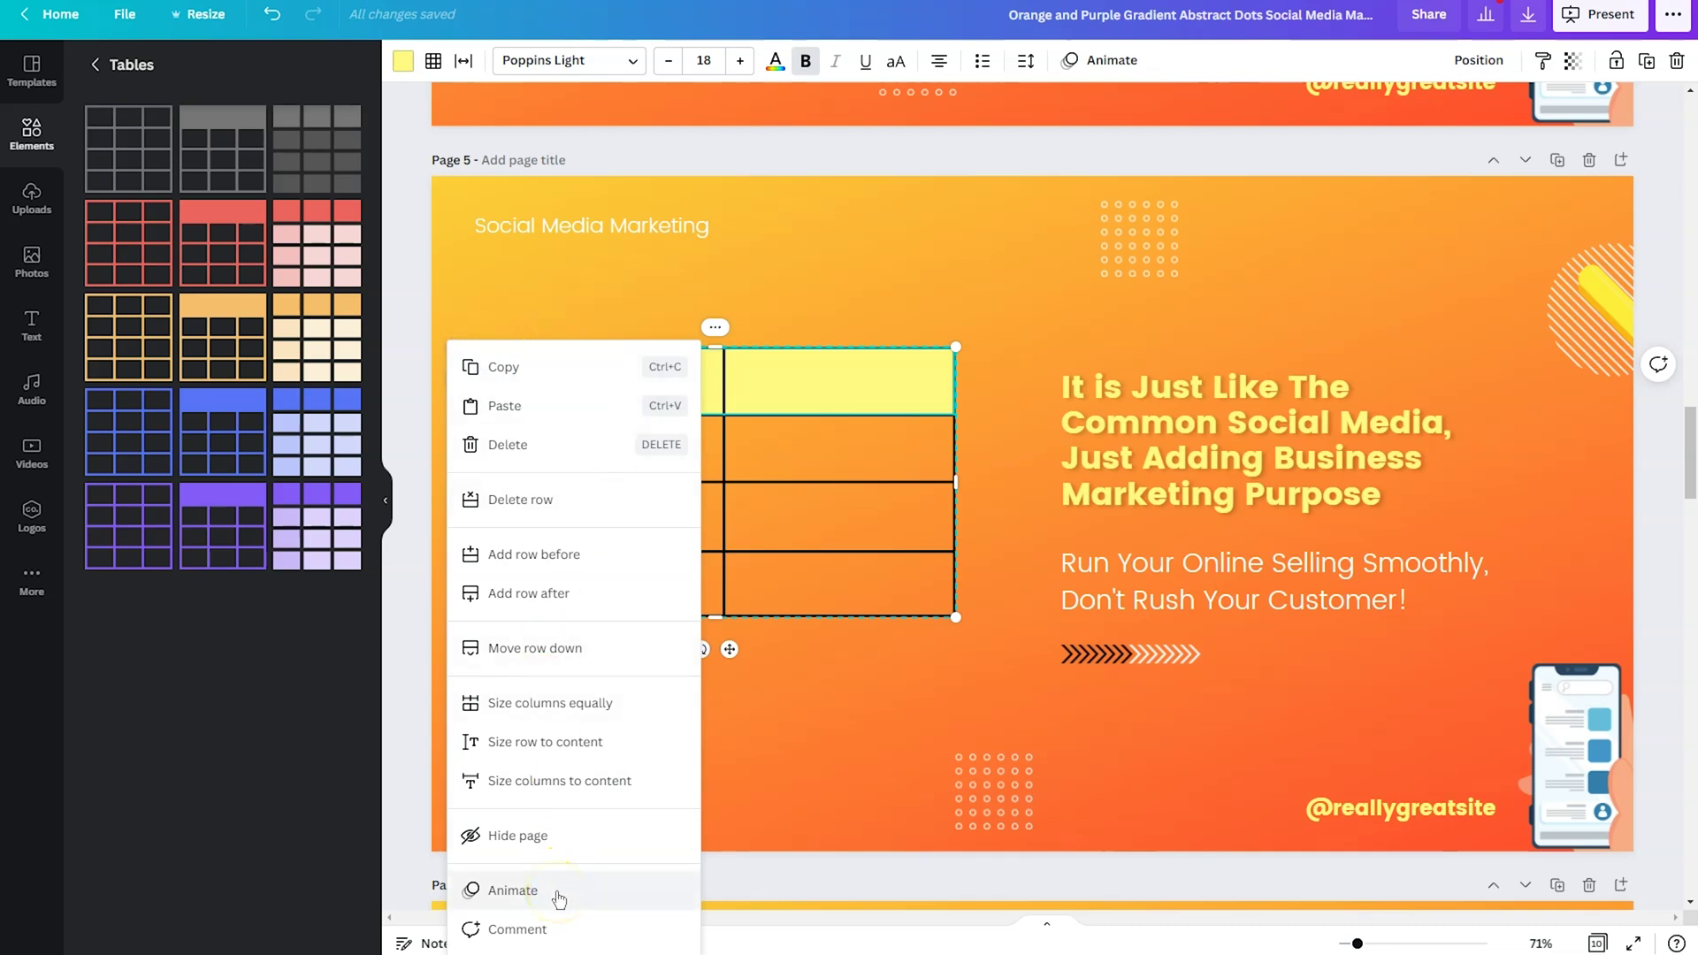
pyautogui.click(773, 729)
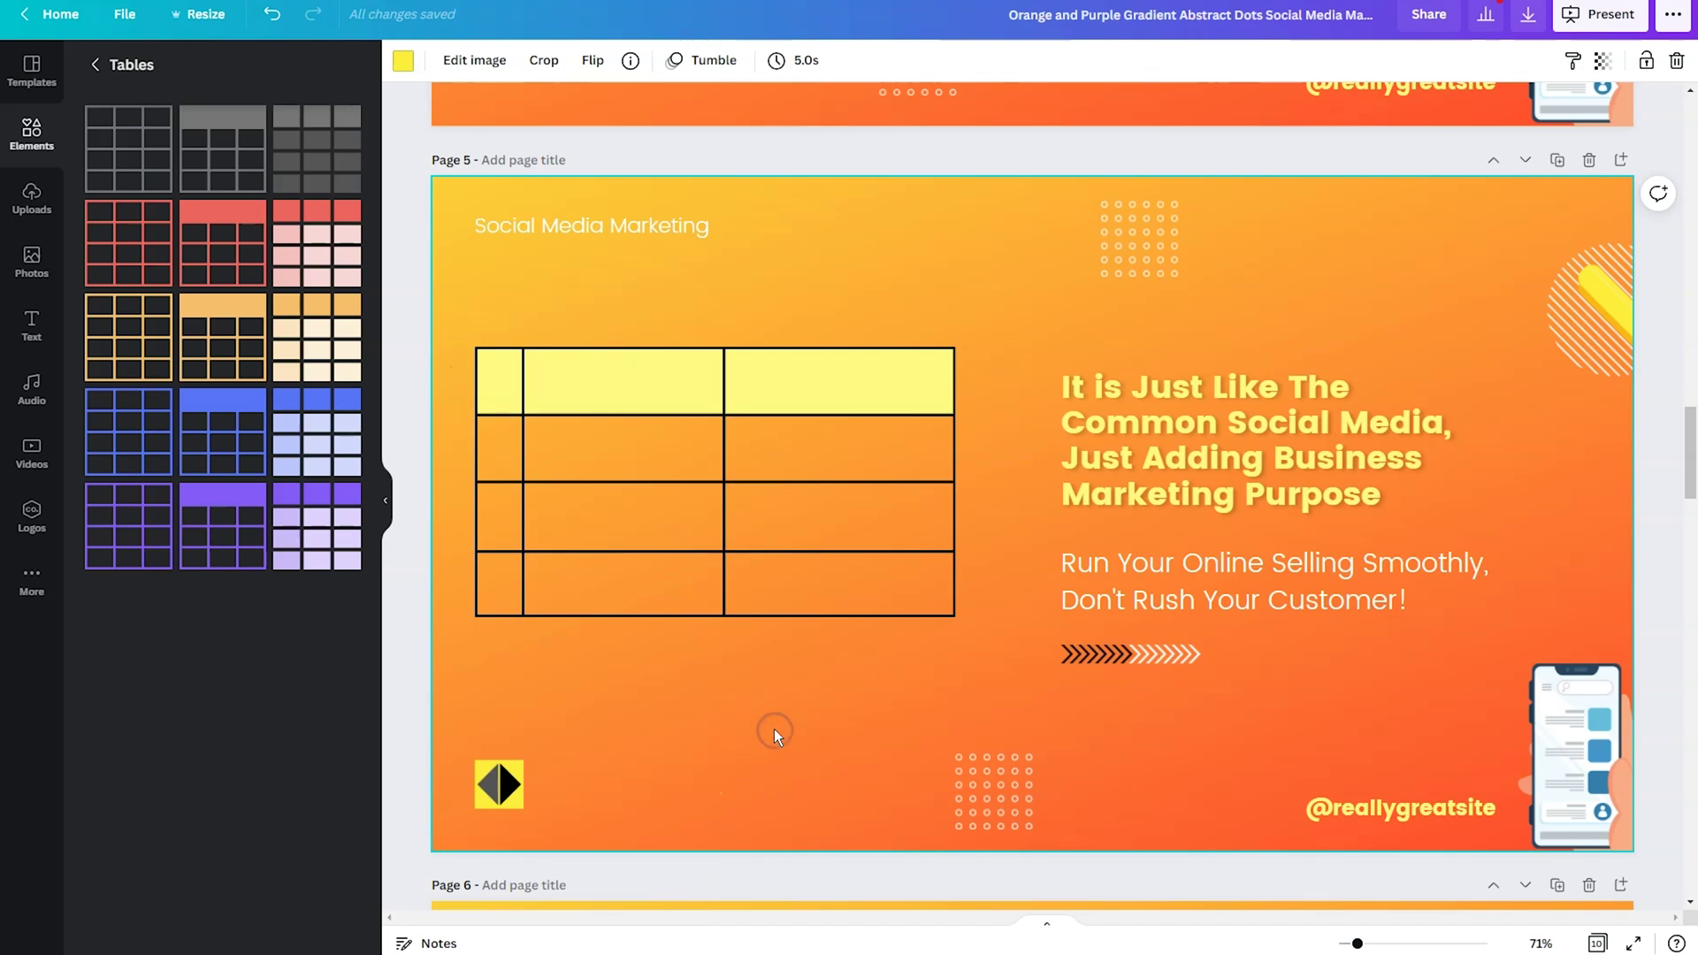
# Step: Type 'vbbvbvbvbvbvbvb' and 'vcvcvcvv' into the middle and right header cells in black
pyautogui.click(619, 387)
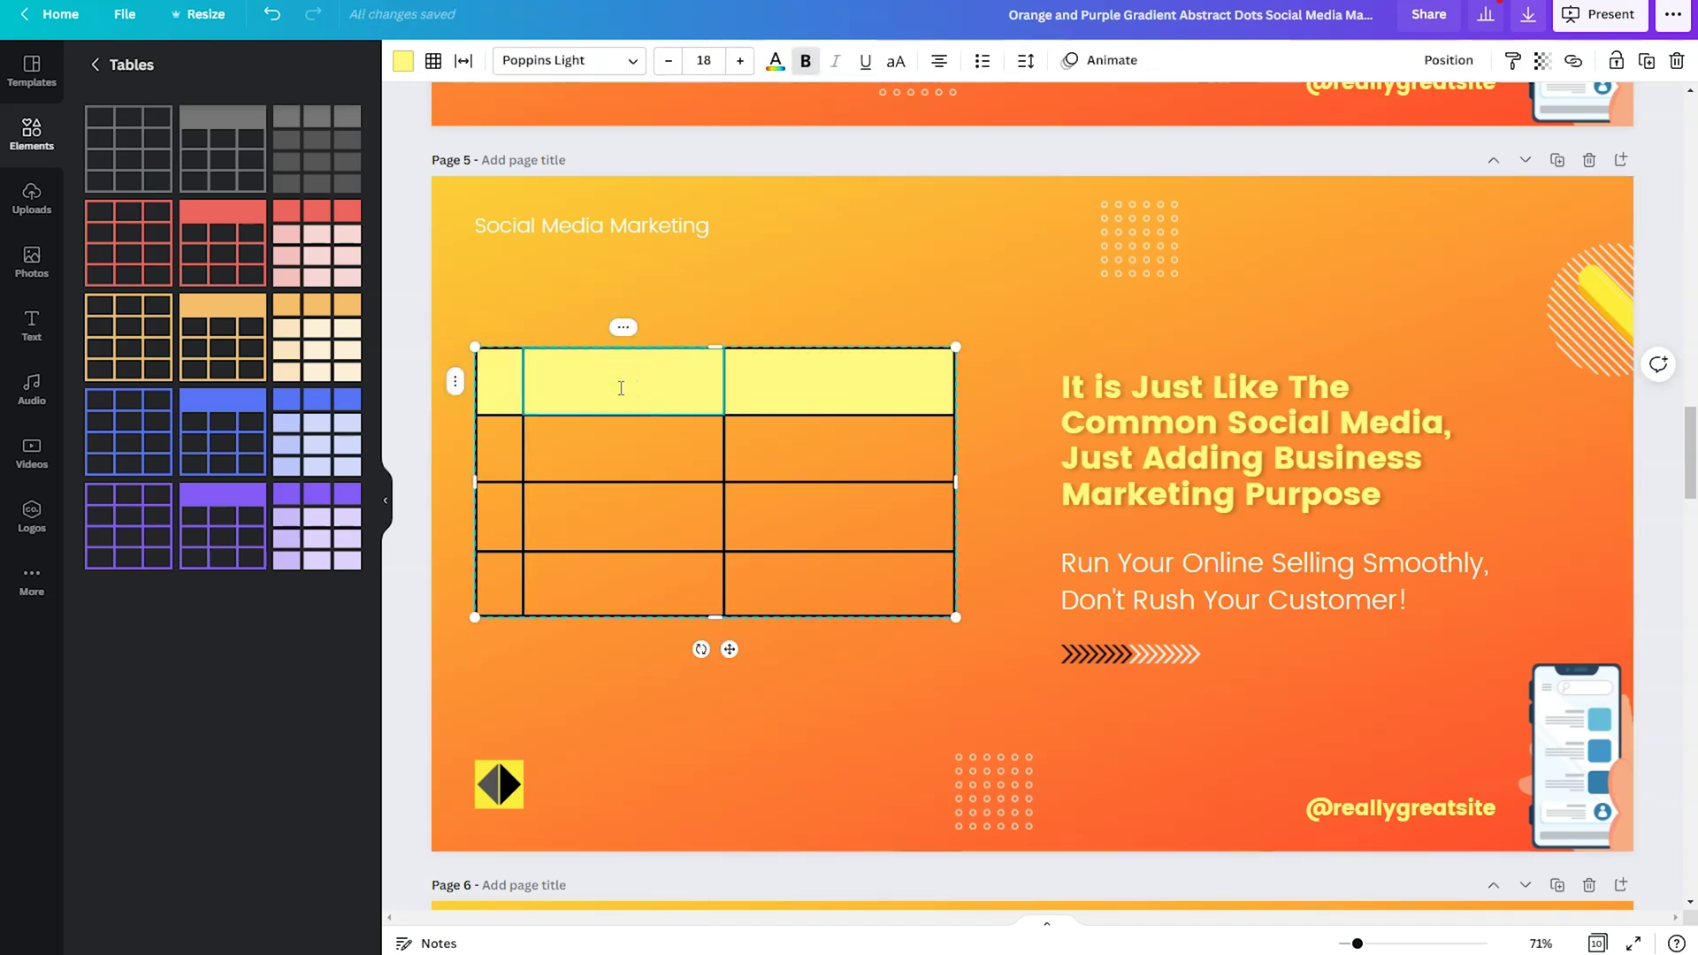
pyautogui.write('vbbvbvbvbvbvbvb')
pyautogui.doubleClick(619, 388)
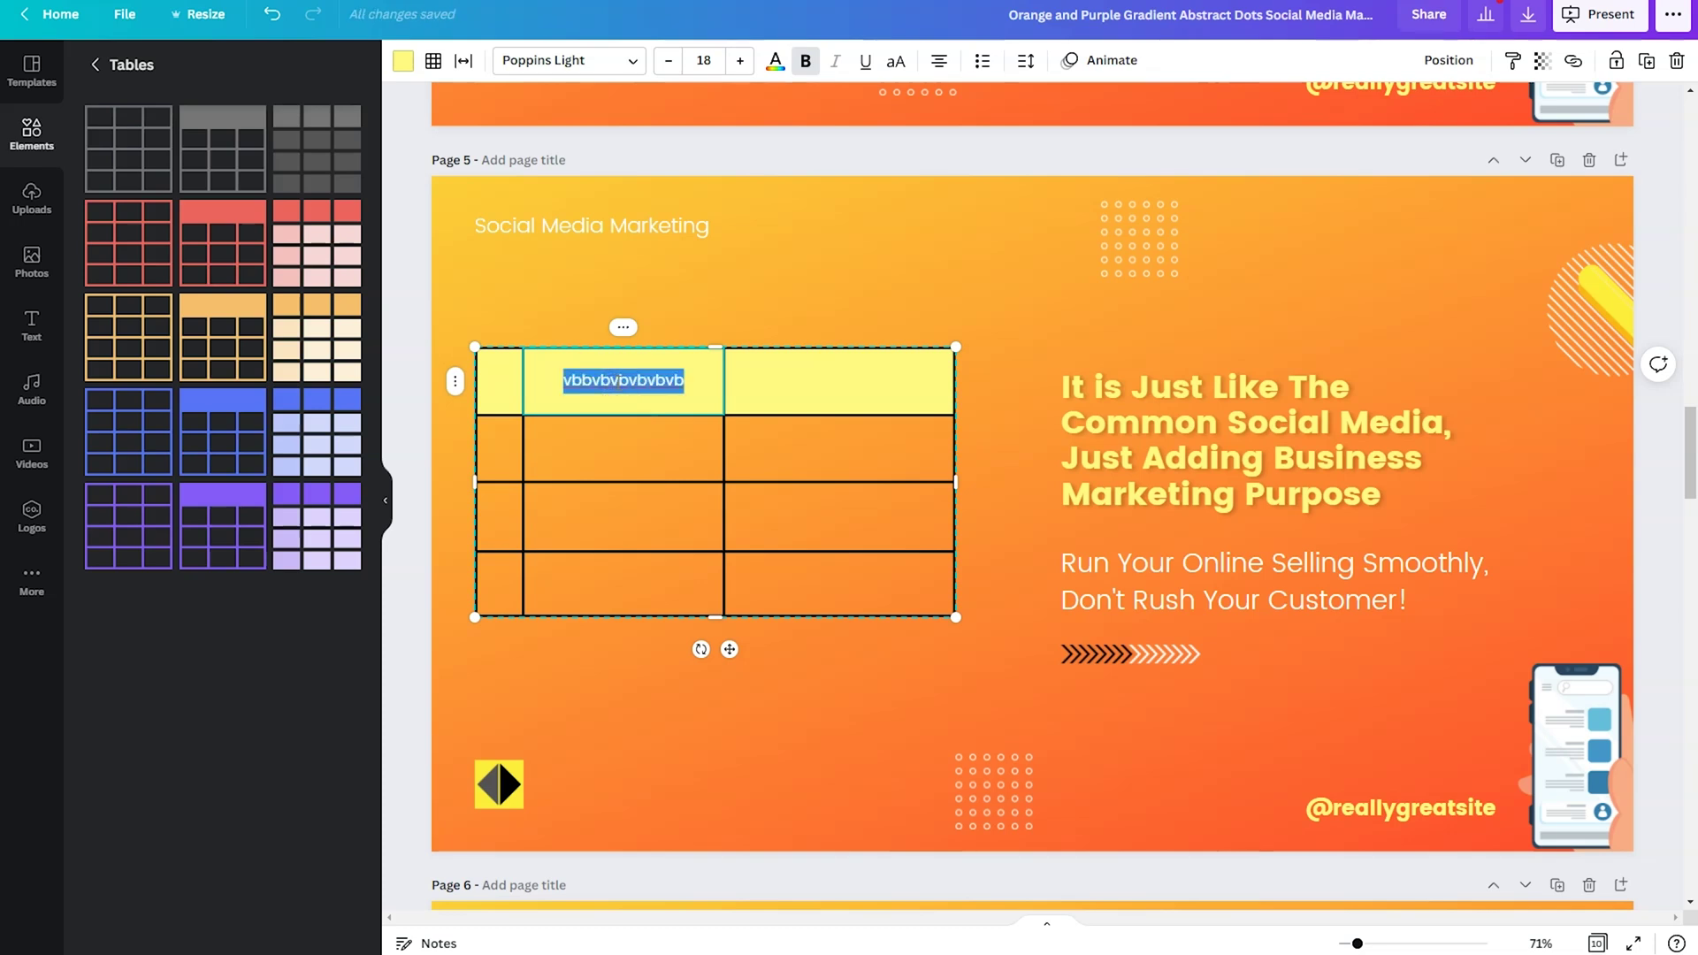
pyautogui.click(776, 60)
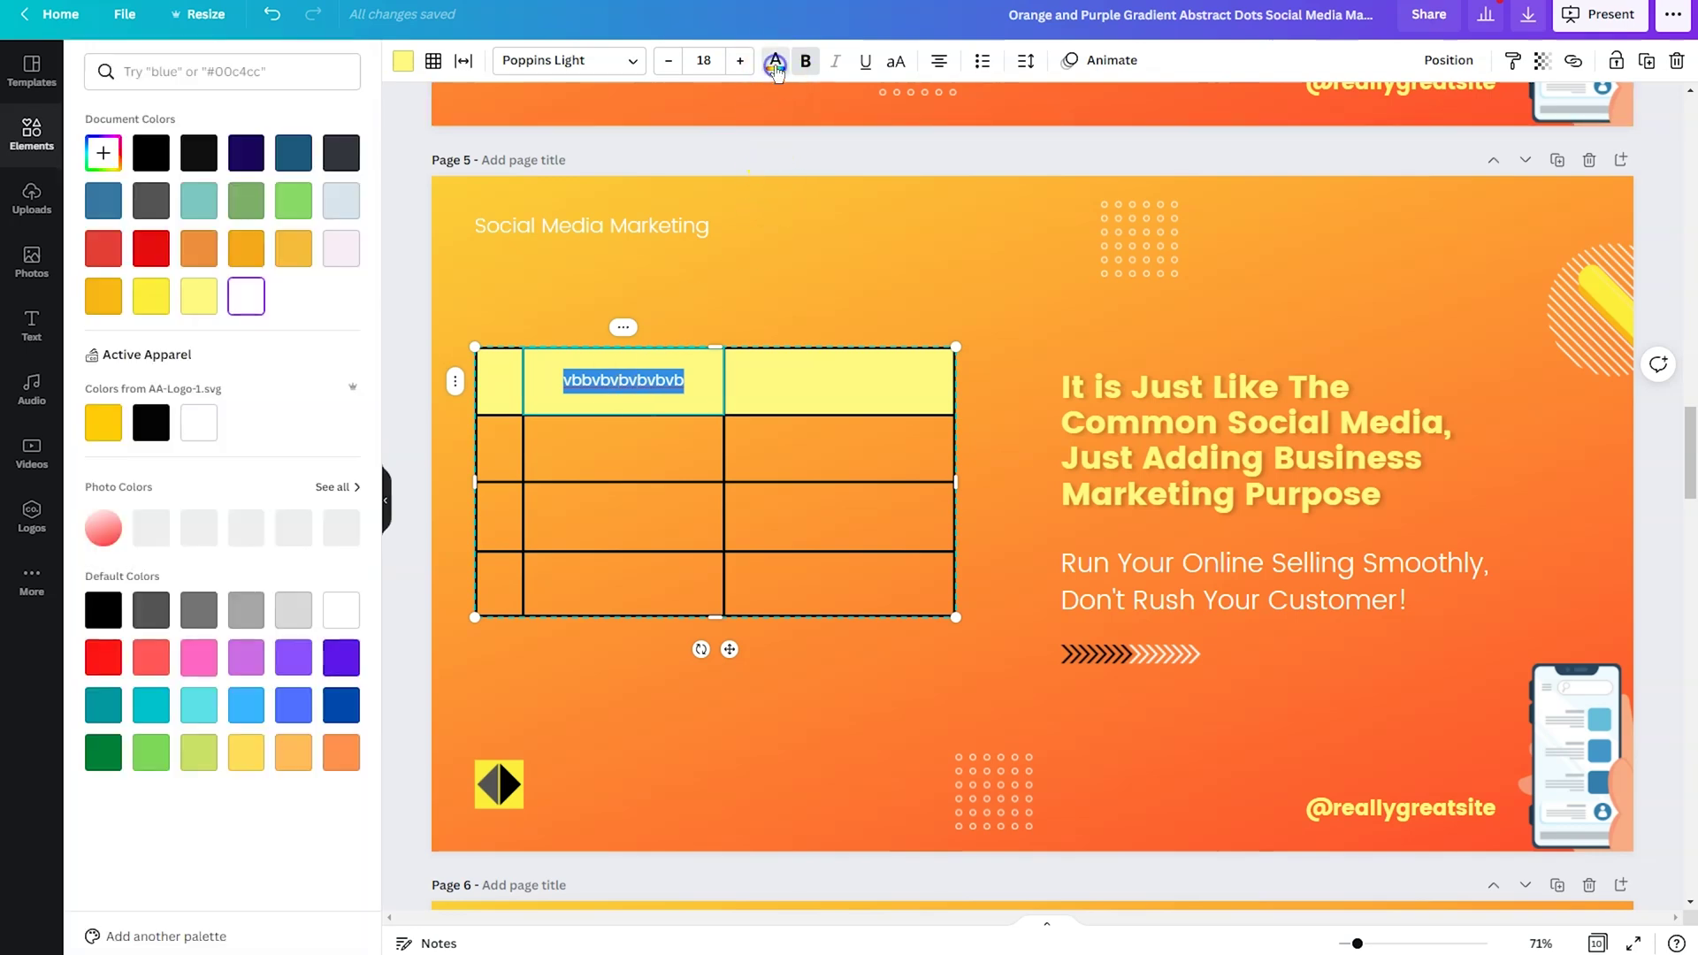
pyautogui.click(151, 152)
pyautogui.doubleClick(612, 395)
pyautogui.click(835, 382)
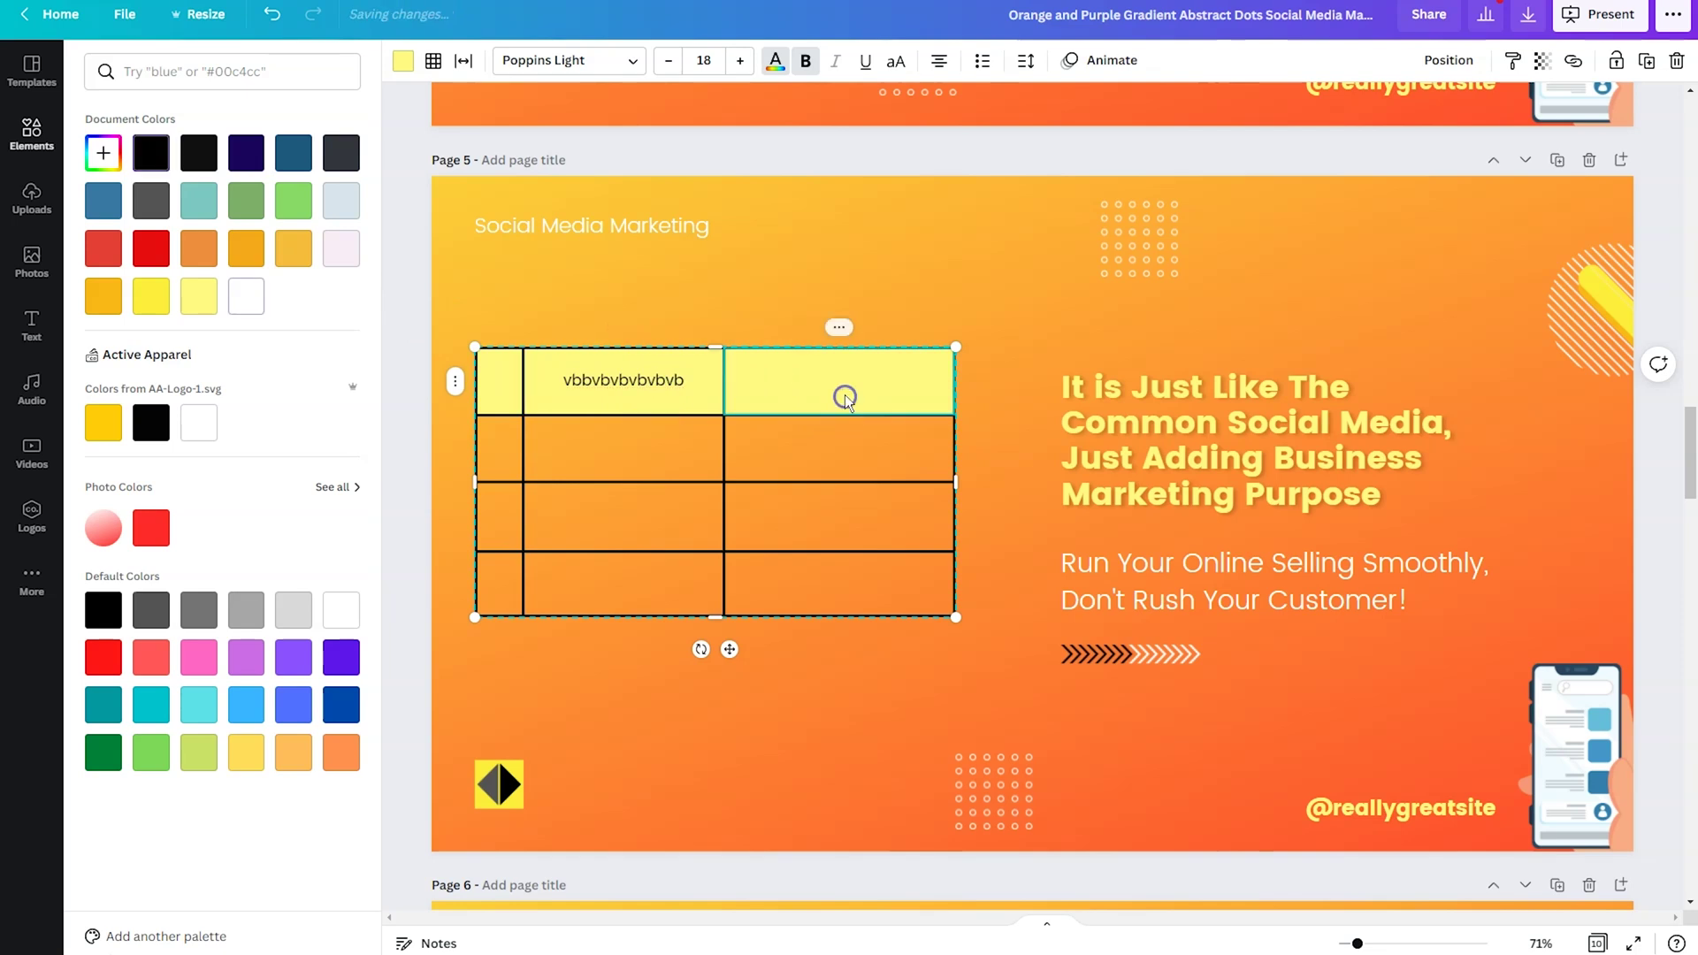
pyautogui.click(835, 382)
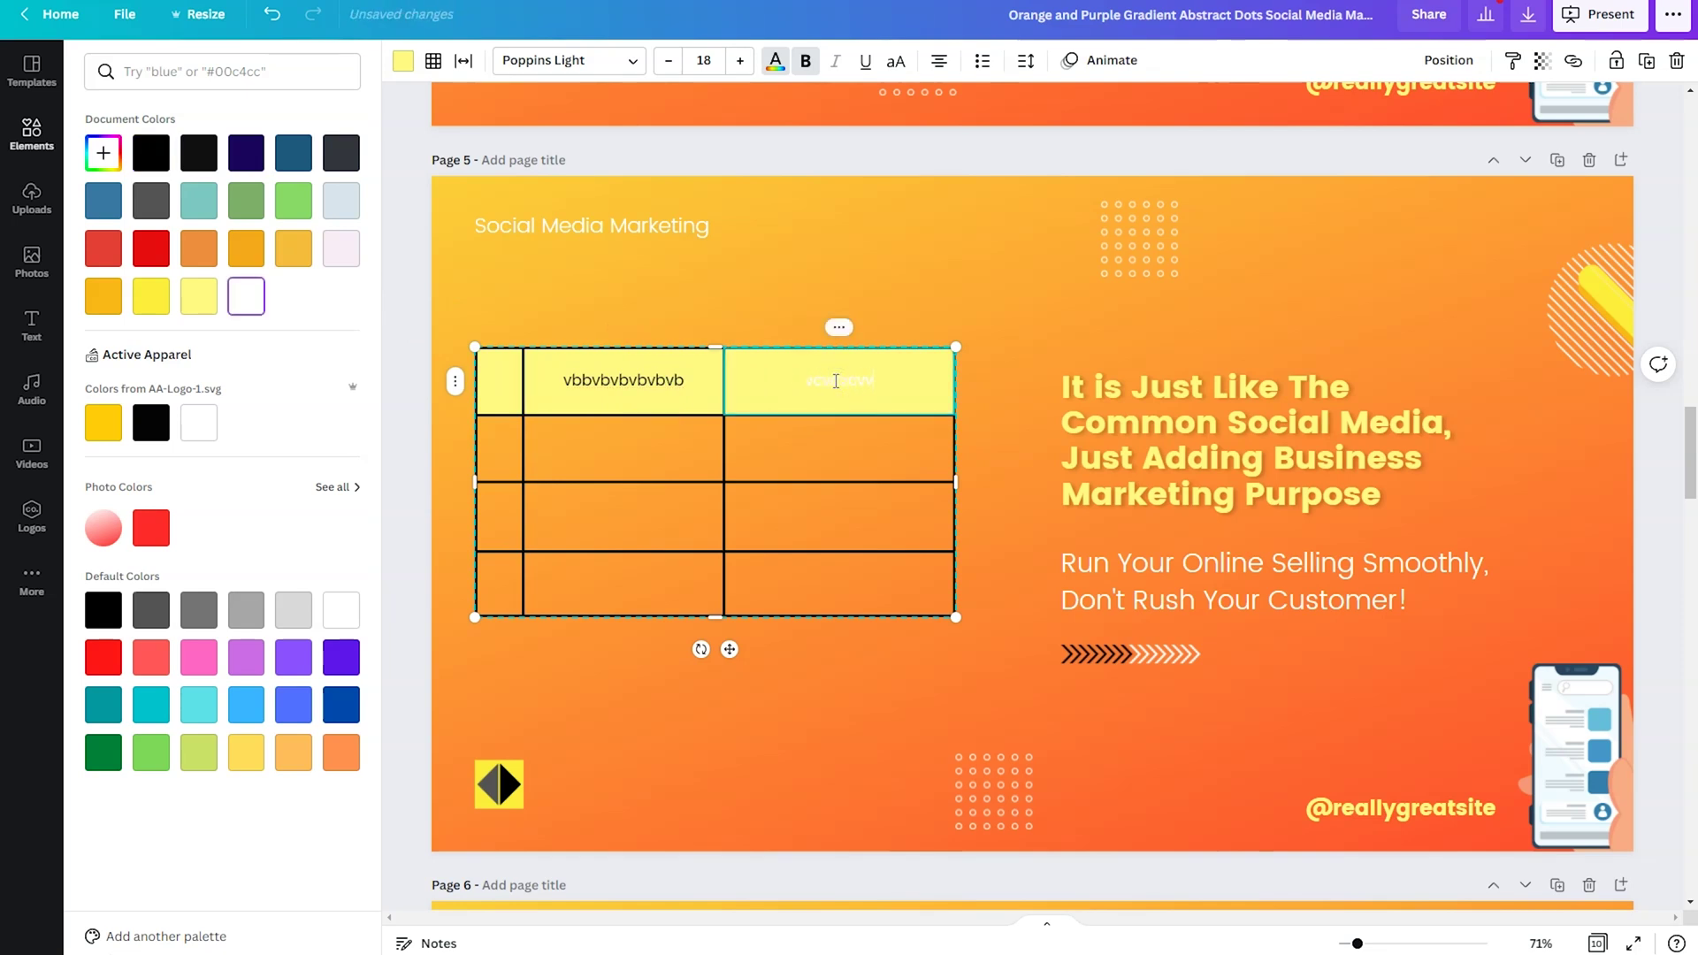
pyautogui.write('vcvcvcvv')
pyautogui.doubleClick(837, 381)
pyautogui.click(151, 152)
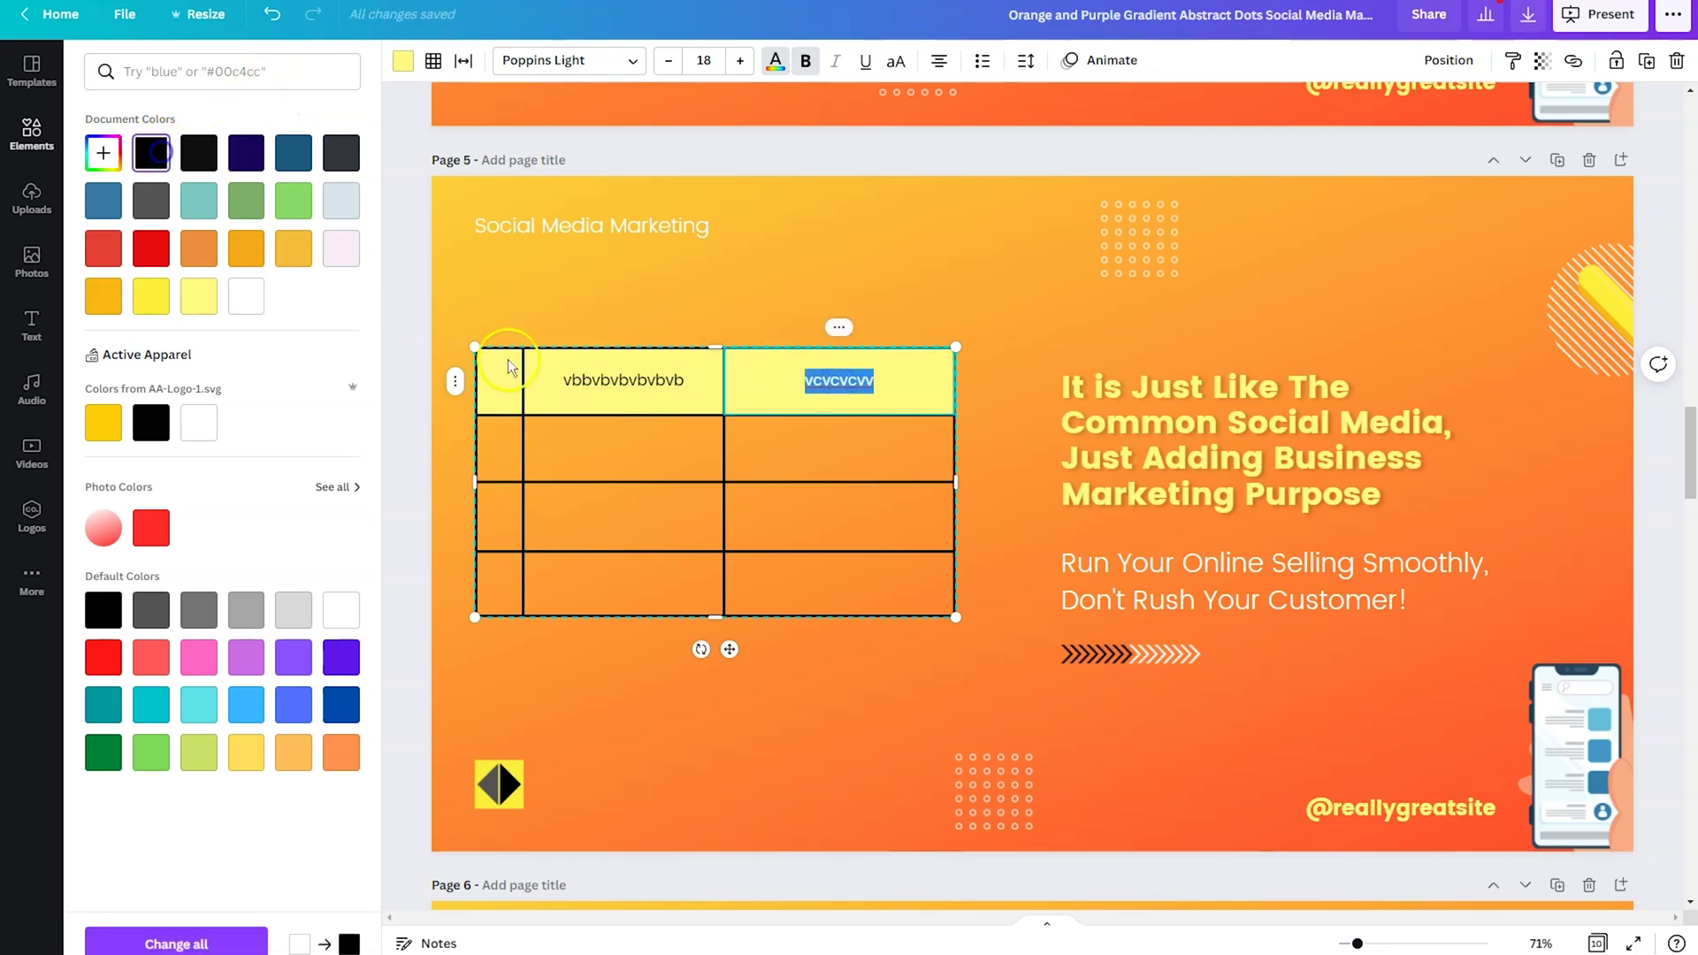
# Step: Fill the body cells below with 111 and 1111 in row 2, and 111 in rows 3-4
pyautogui.click(645, 446)
pyautogui.write('111')
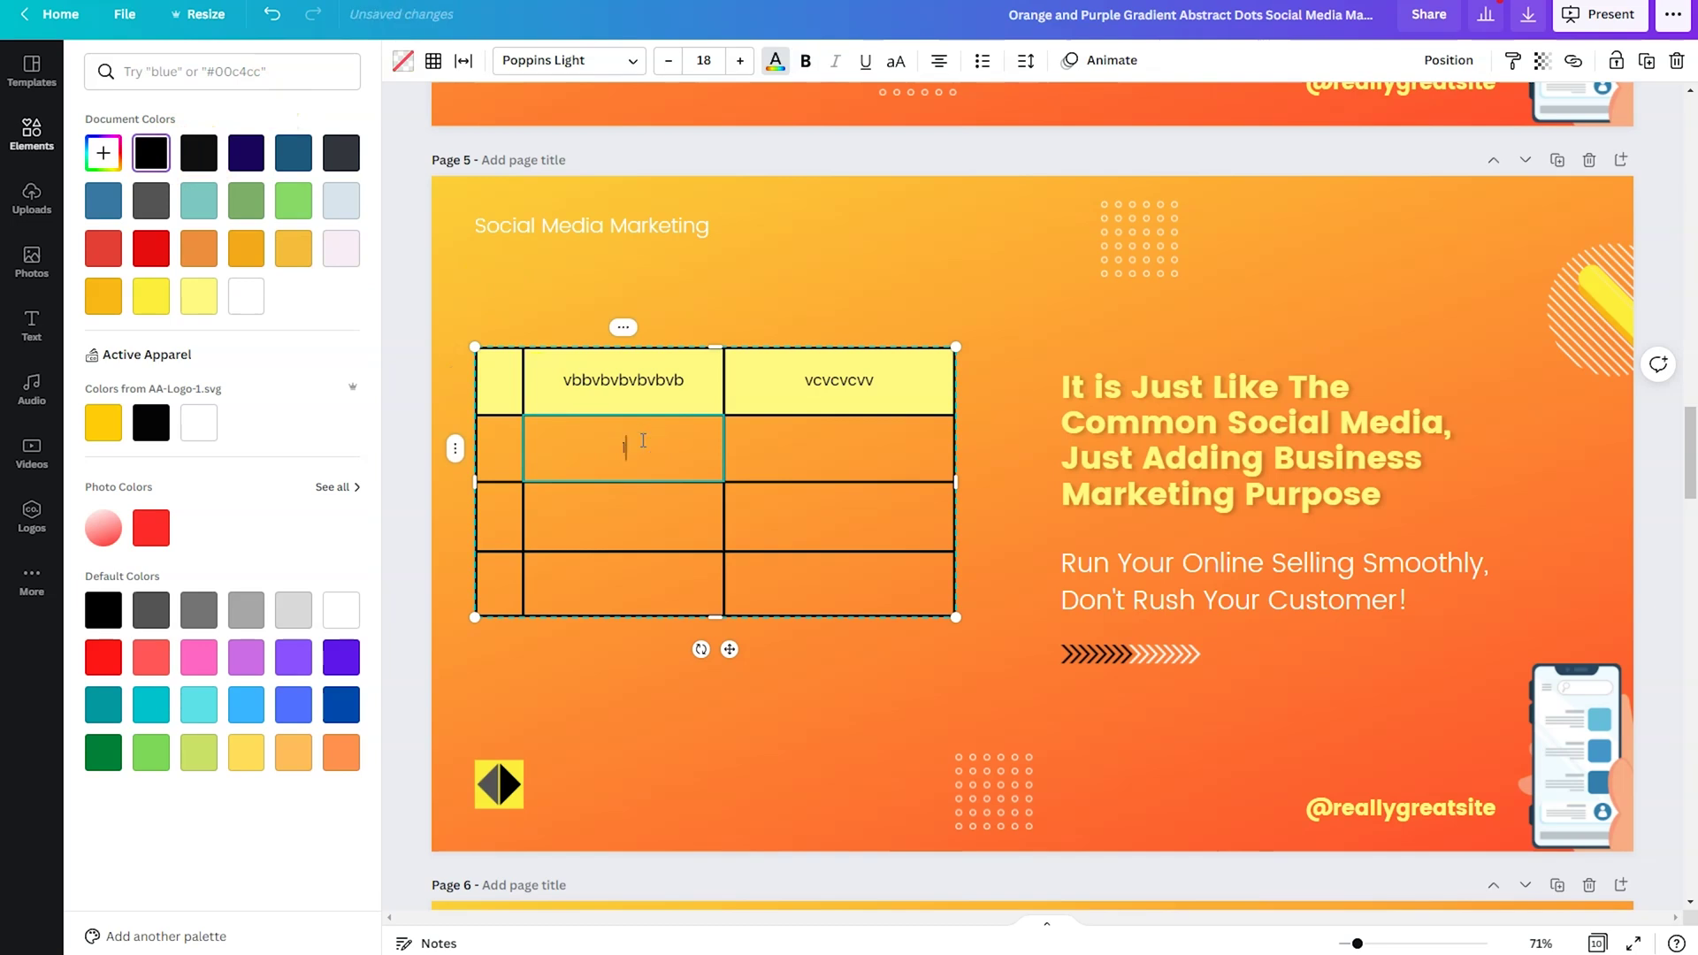
pyautogui.click(838, 455)
pyautogui.write('1111')
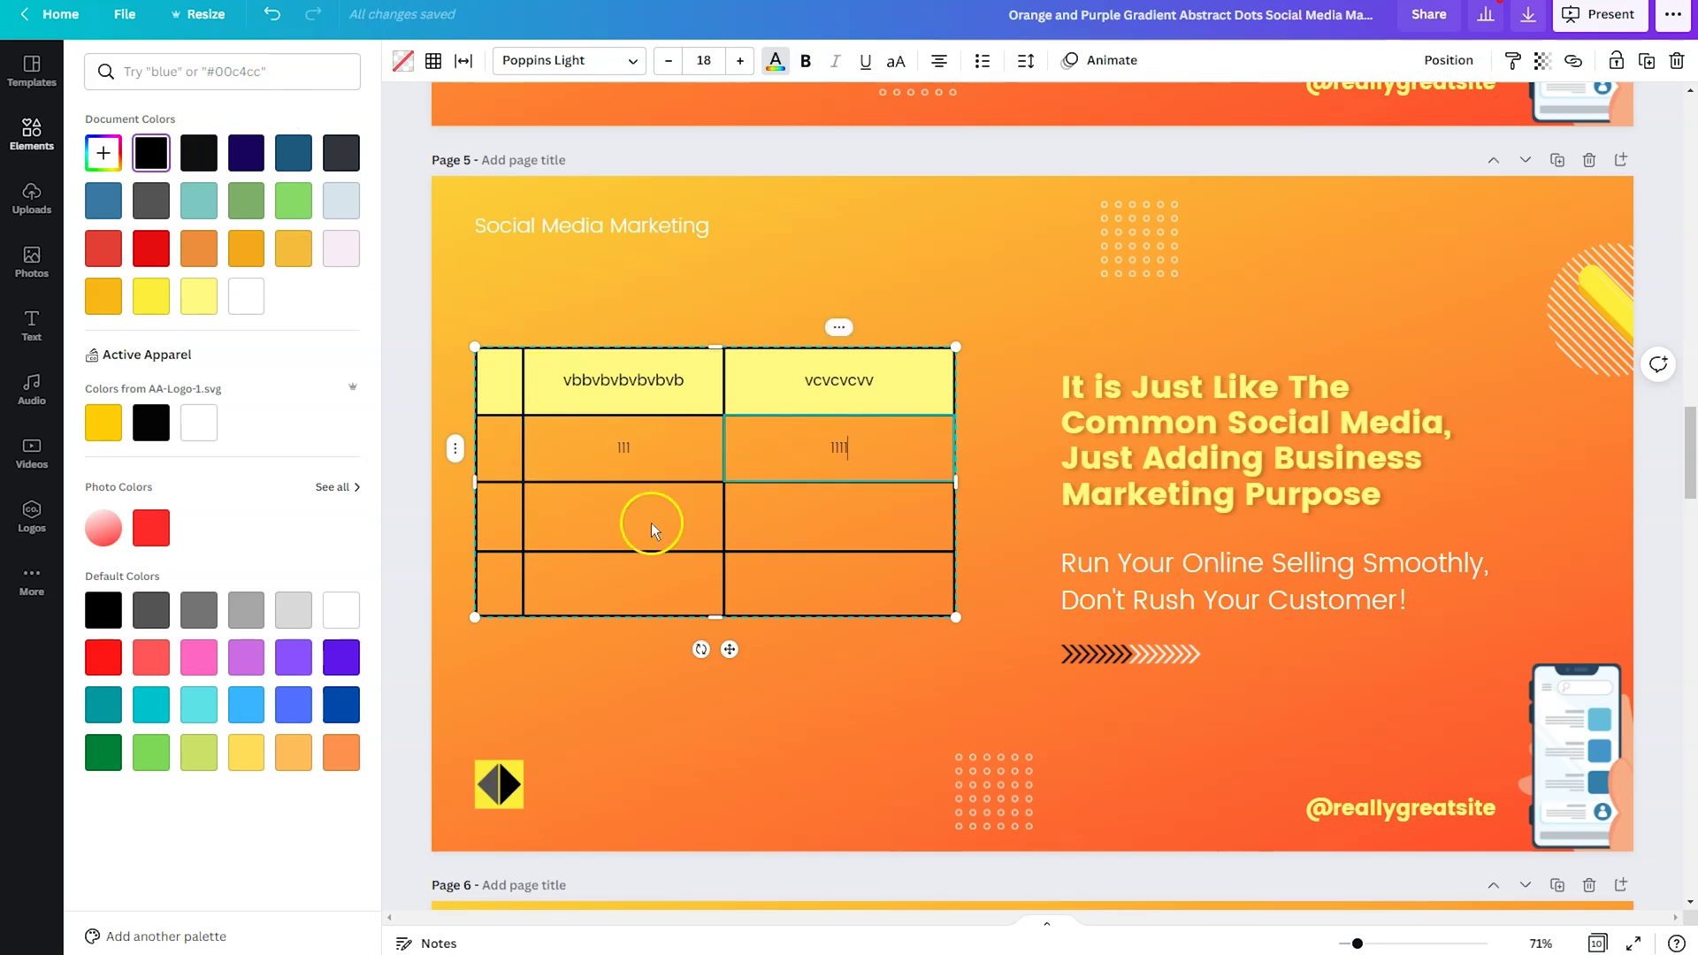
pyautogui.click(652, 522)
pyautogui.write('111')
pyautogui.click(879, 511)
pyautogui.click(781, 535)
pyautogui.write('111')
pyautogui.click(587, 580)
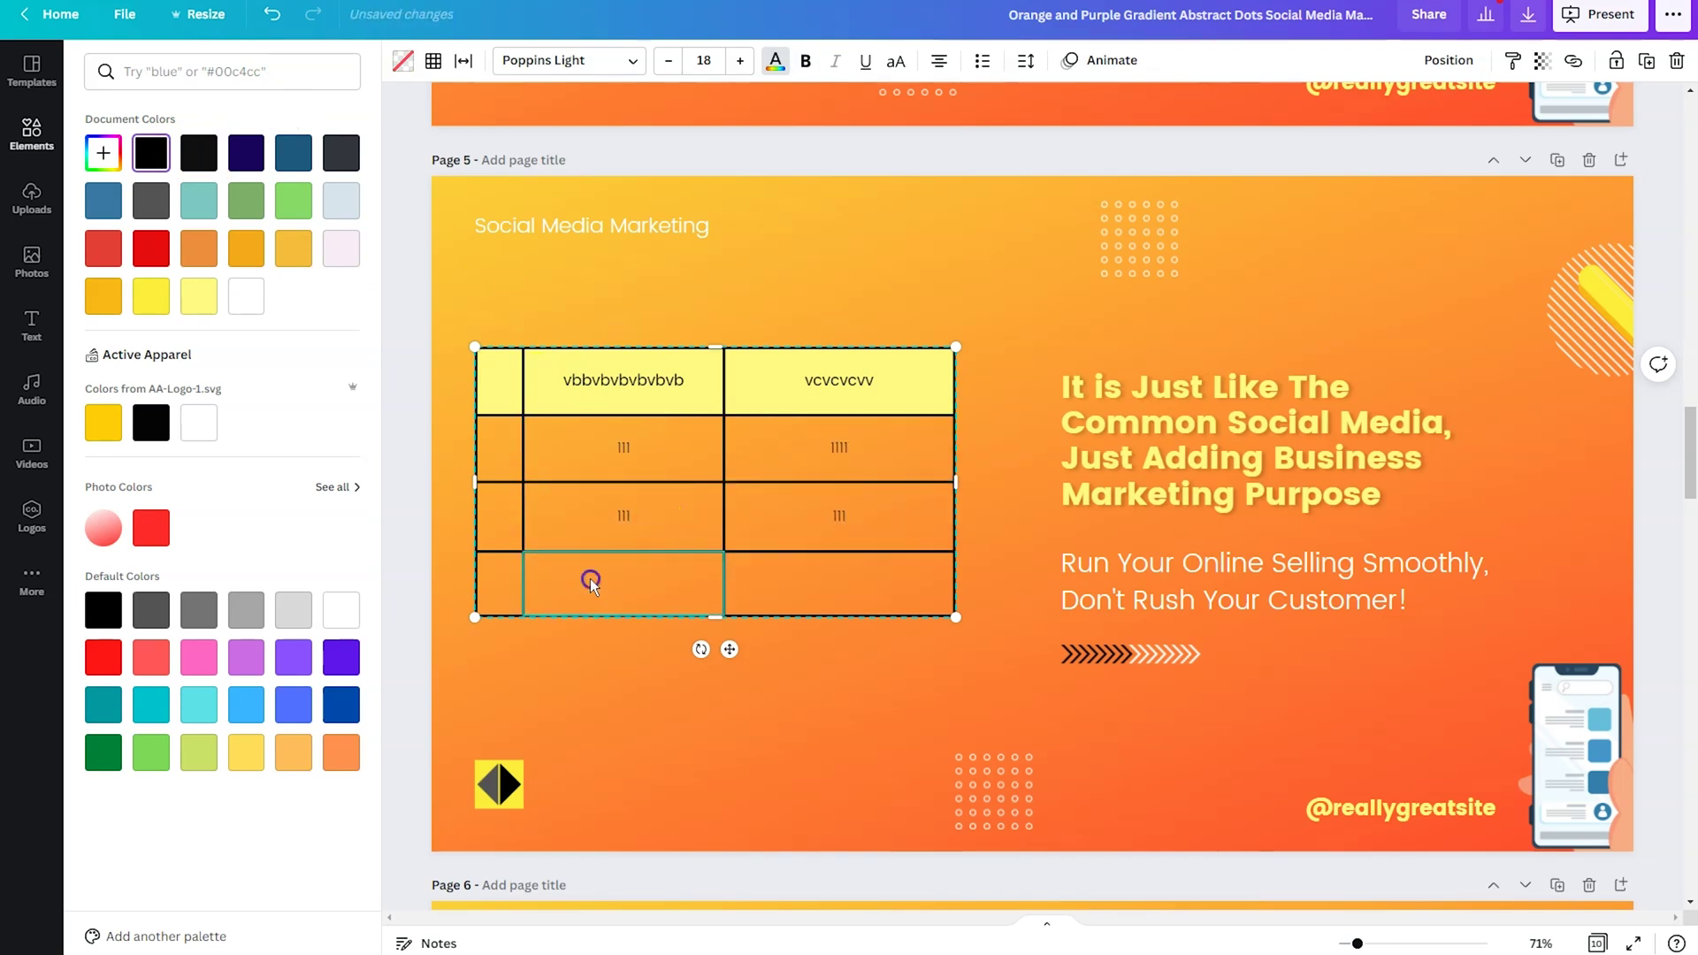
pyautogui.write('111')
pyautogui.click(677, 585)
pyautogui.click(823, 570)
pyautogui.write('111')
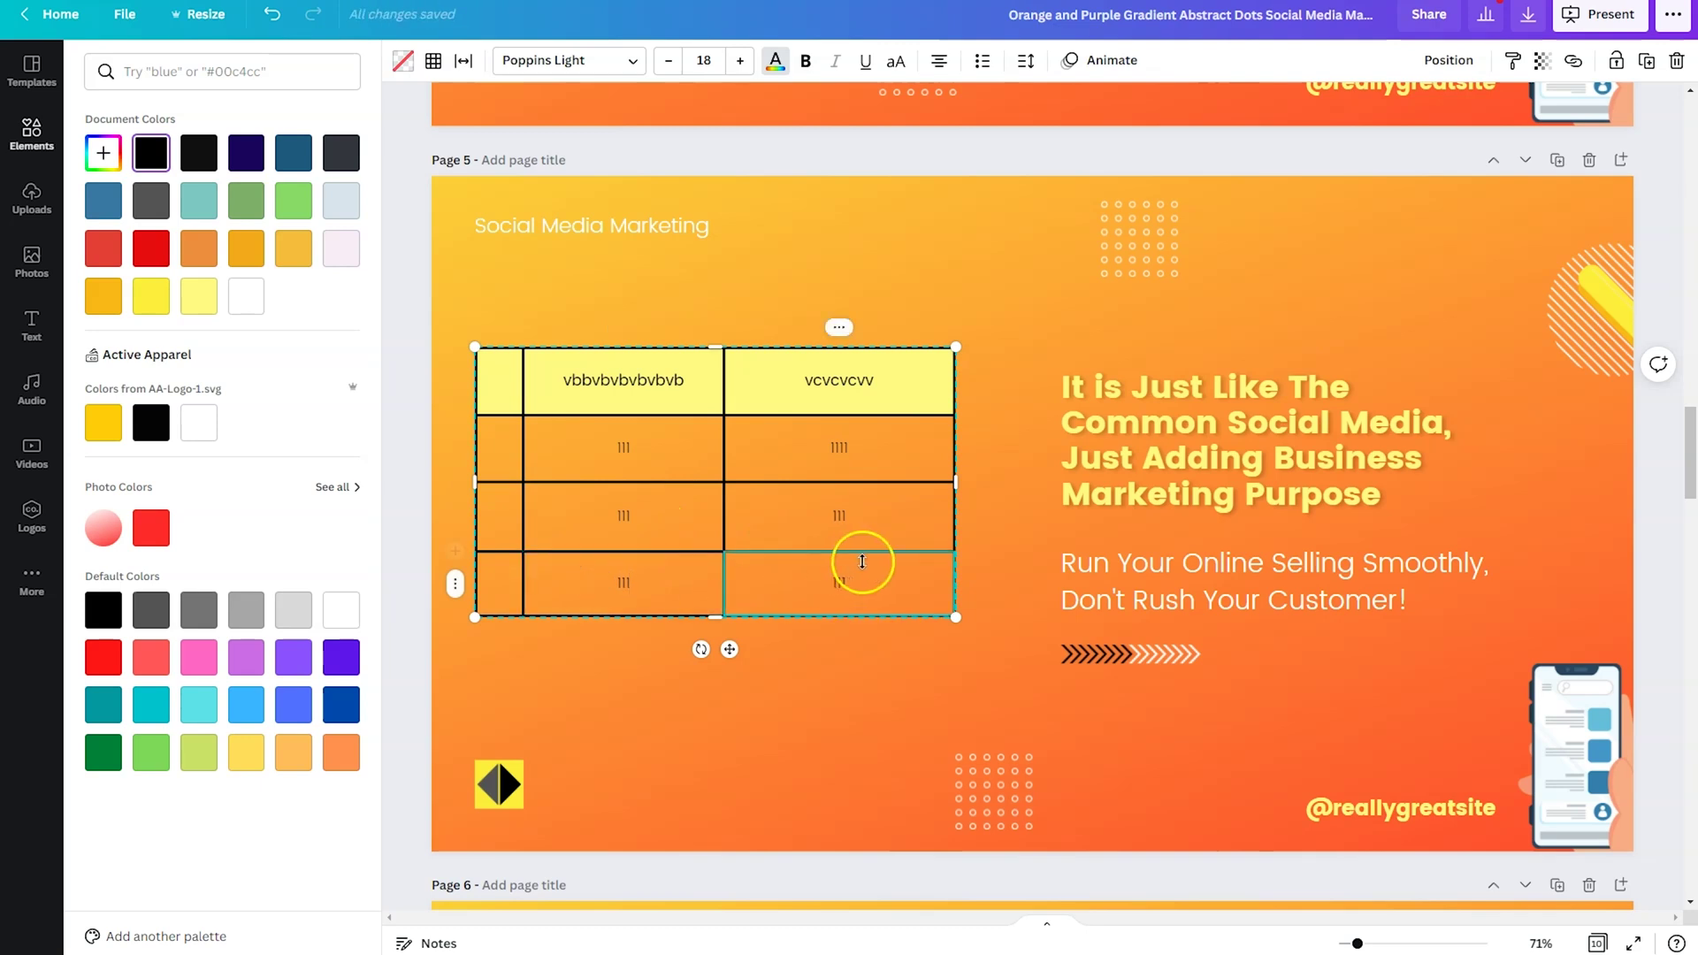